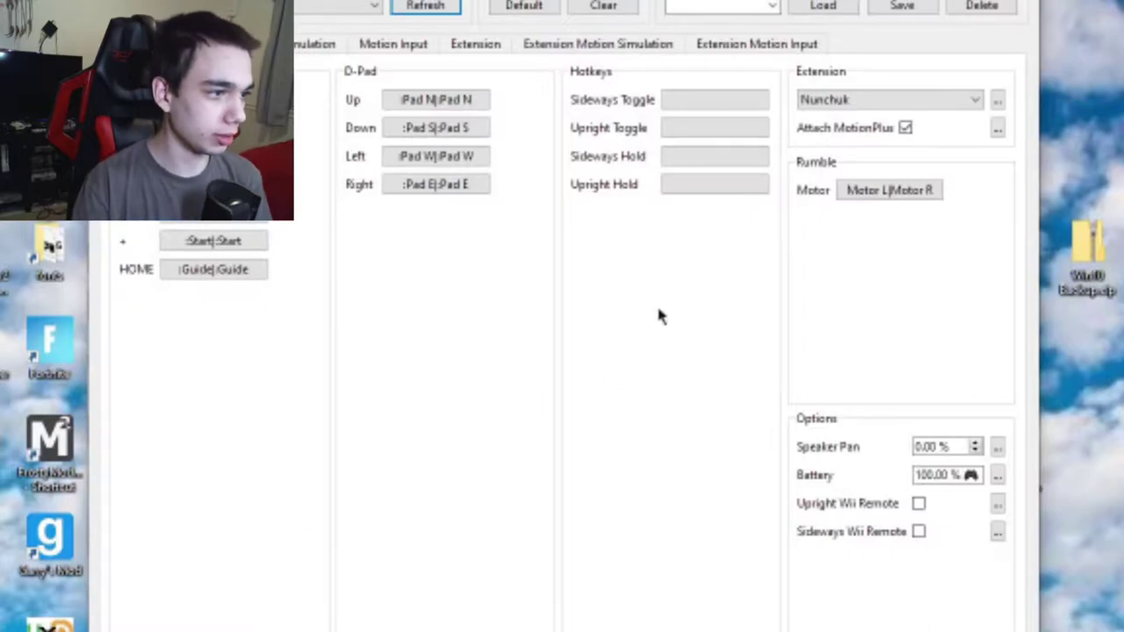
# - Clear the accelerometer and gyroscope bindings in the Wii Remote's Motion Input settings
pyautogui.click(322, 46)
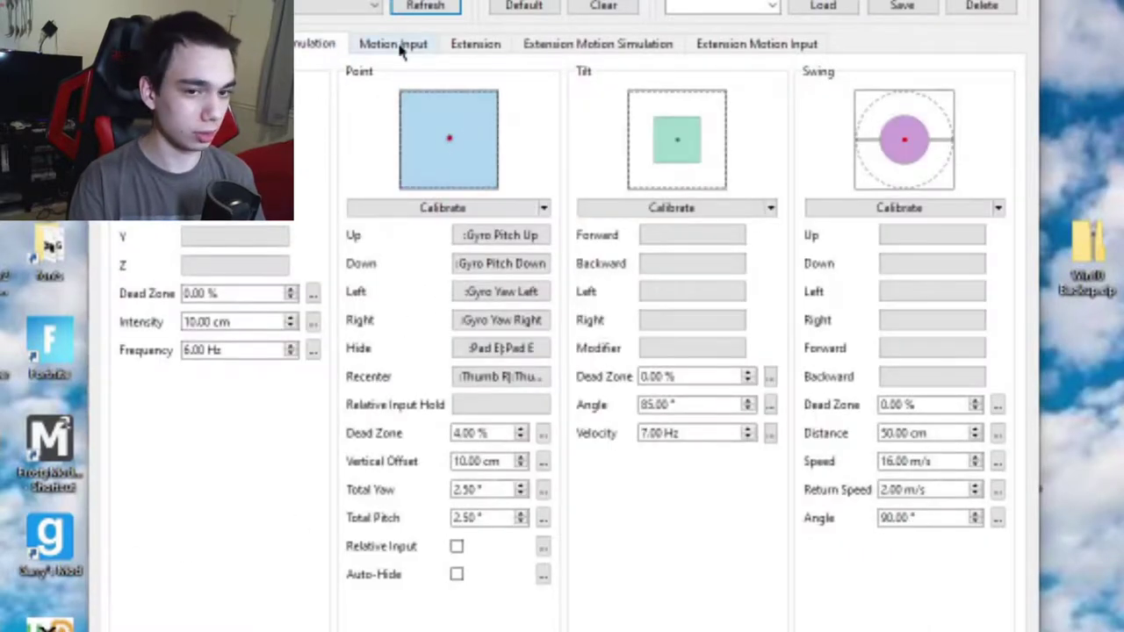
pyautogui.click(397, 46)
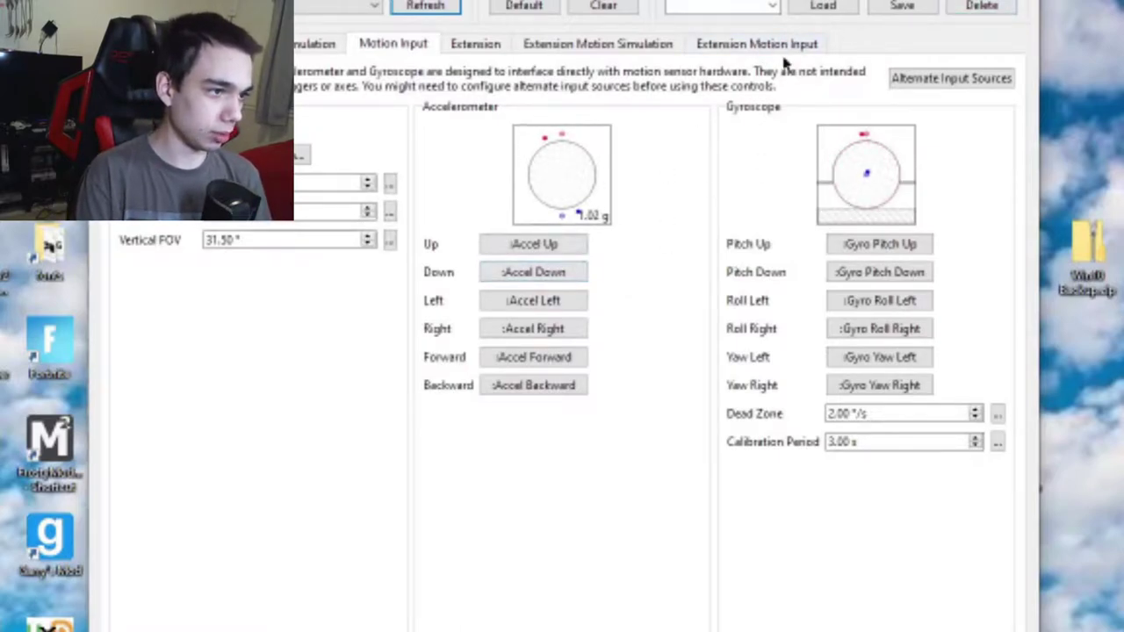
pyautogui.middleClick(533, 244)
pyautogui.middleClick(533, 273)
pyautogui.middleClick(533, 300)
pyautogui.middleClick(533, 328)
pyautogui.middleClick(533, 357)
pyautogui.middleClick(533, 385)
pyautogui.middleClick(879, 356)
pyautogui.middleClick(879, 328)
pyautogui.middleClick(879, 300)
pyautogui.middleClick(879, 272)
pyautogui.middleClick(879, 244)
# - Review the Motion Simulation, Extension, Extension Motion Simulation and Extension Motion Input mappings
pyautogui.click(313, 44)
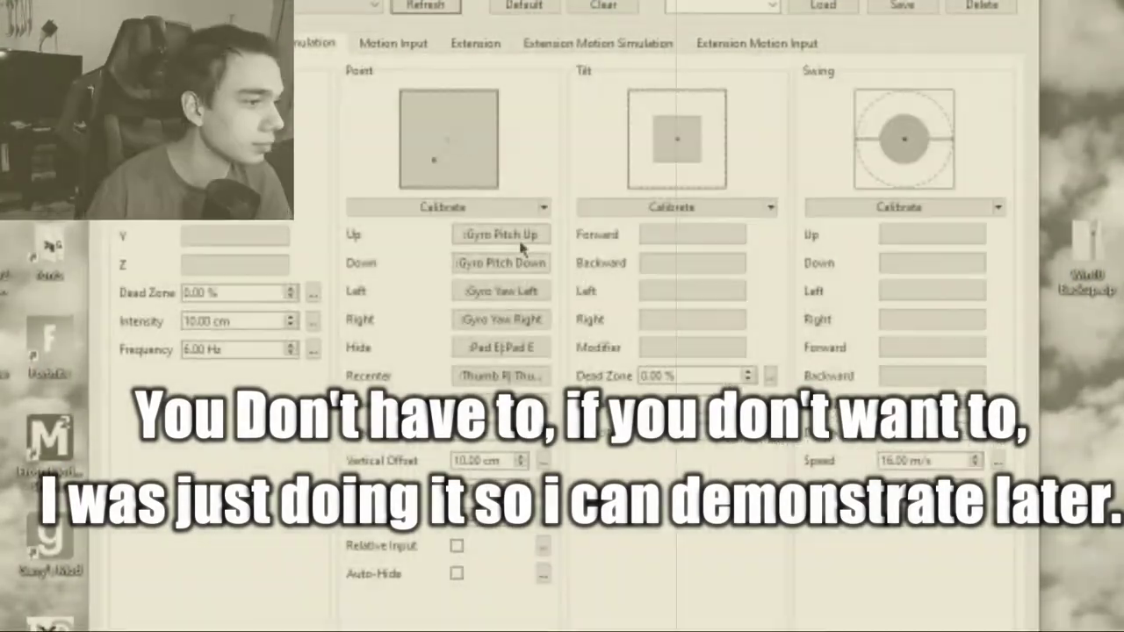
pyautogui.click(478, 43)
pyautogui.click(597, 43)
pyautogui.click(707, 44)
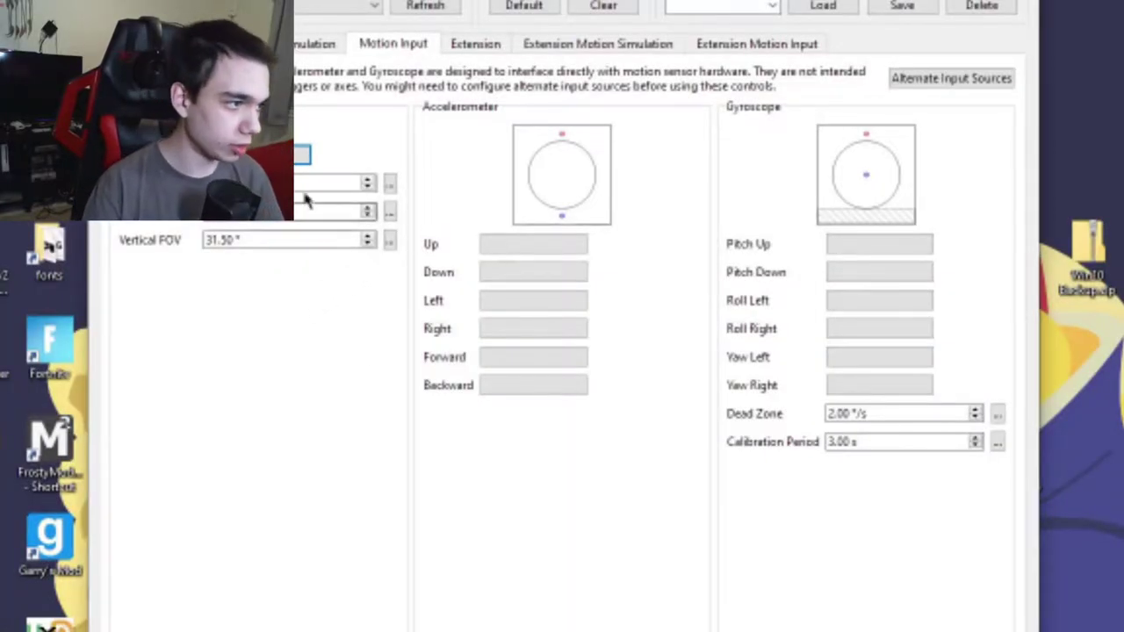
pyautogui.rightClick(289, 155)
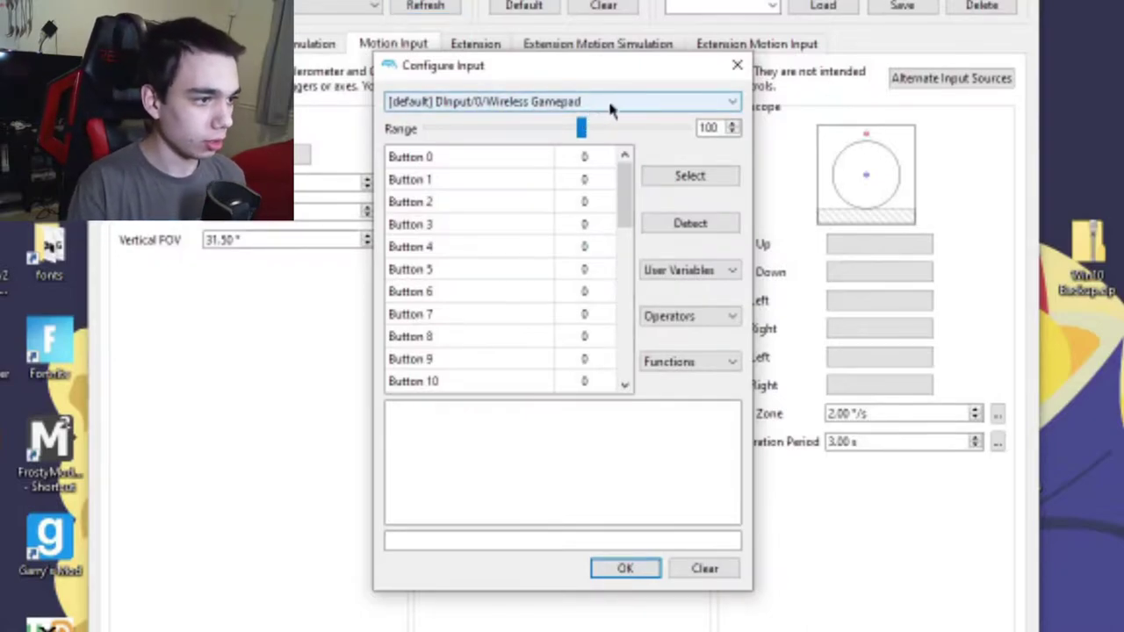
pyautogui.click(658, 102)
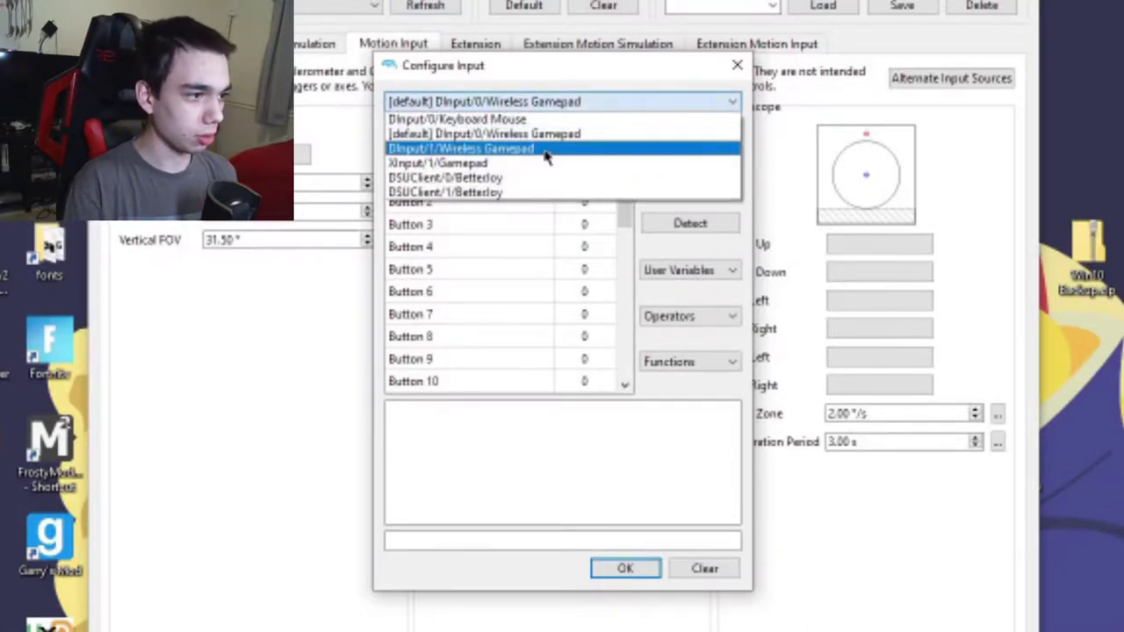
pyautogui.click(482, 194)
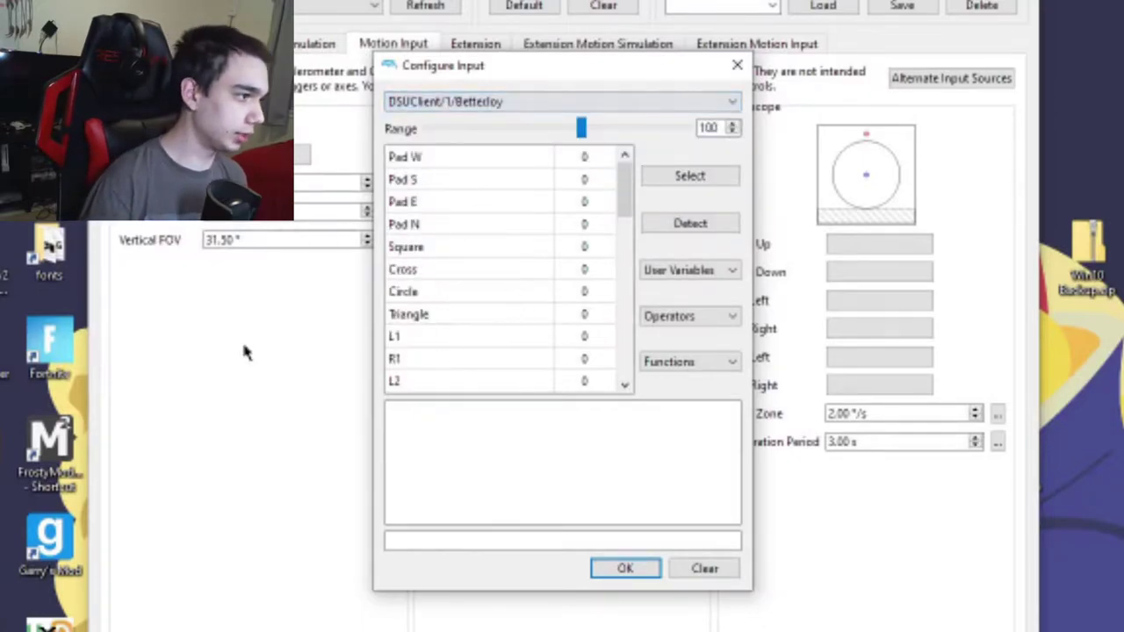
pyautogui.click(738, 66)
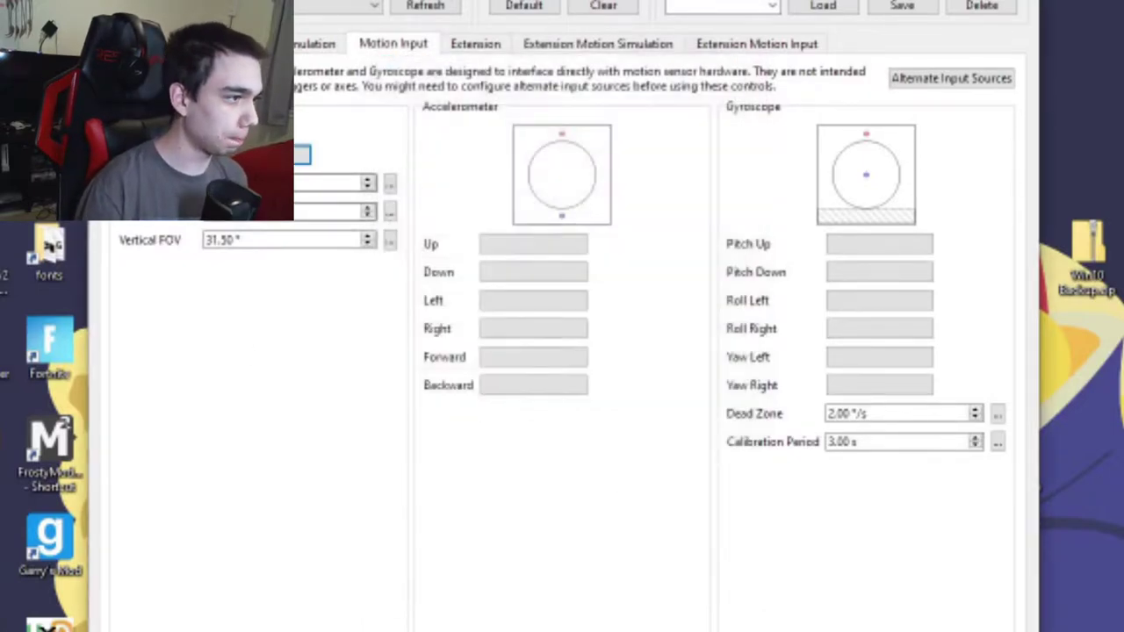
# - Switch to BetterJoy and check the connected controllers before returning to the Motion Input settings
pyautogui.moveTo(27, 262); pyautogui.dragTo(357, 307)
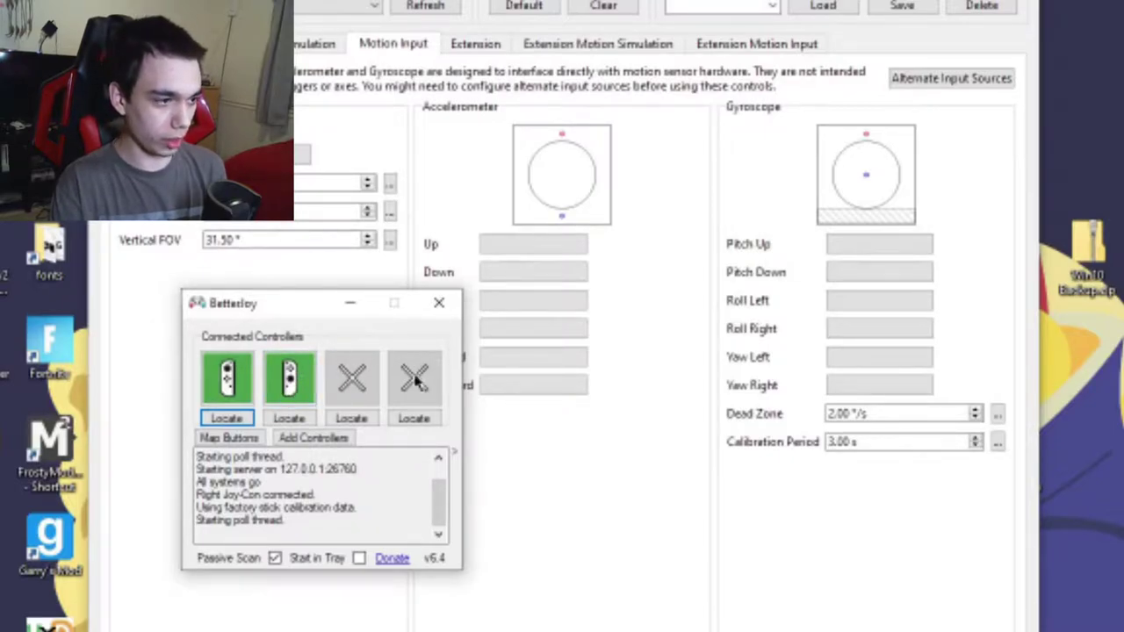
pyautogui.click(395, 215)
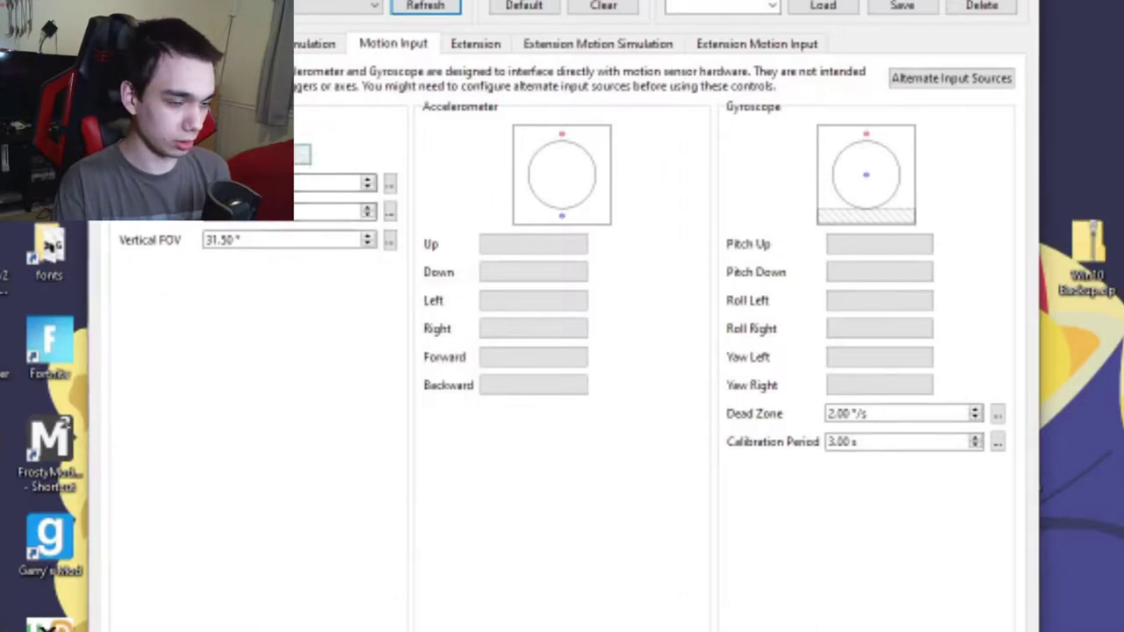
# - Configure the pointer Recenter binding to use the controller's right stick button
pyautogui.rightClick(299, 155)
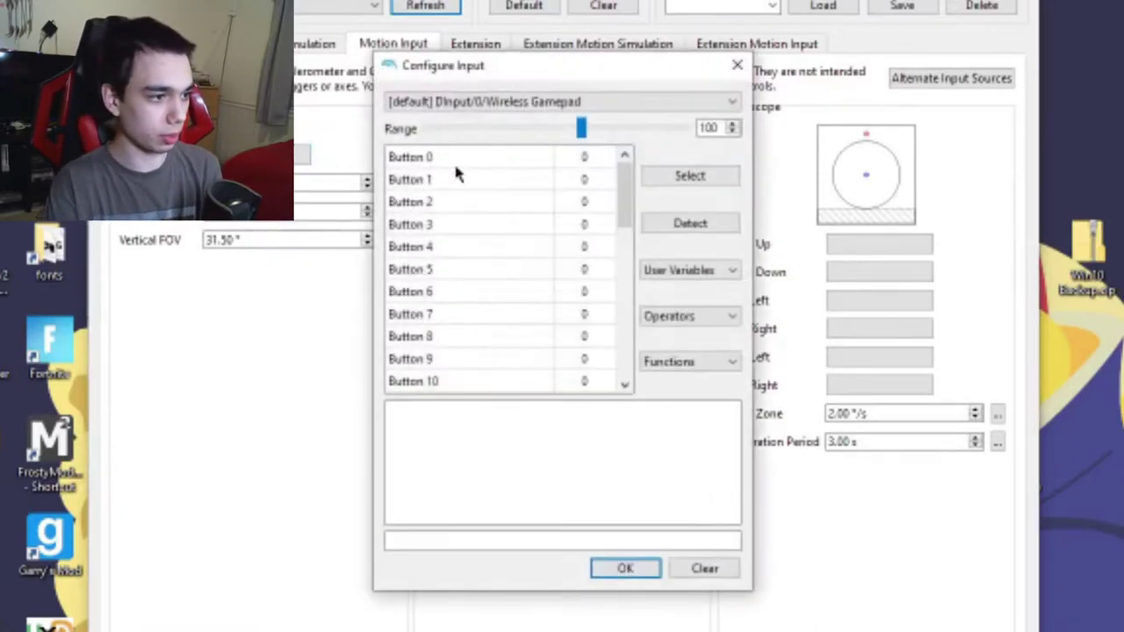
pyautogui.click(633, 102)
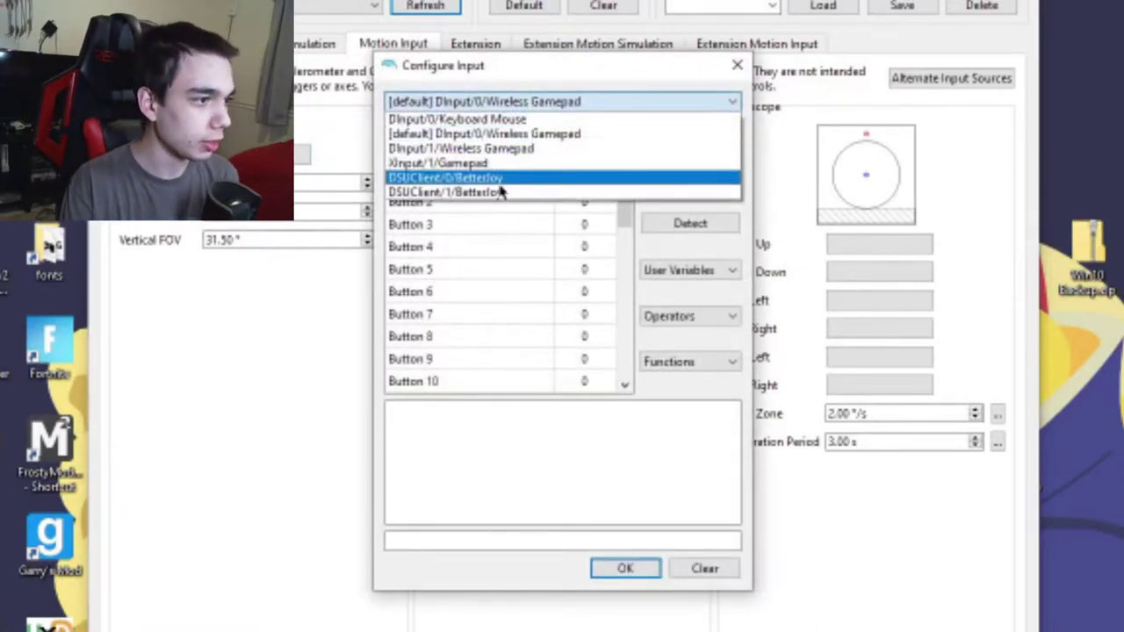
pyautogui.click(494, 193)
pyautogui.moveTo(616, 163); pyautogui.dragTo(615, 338)
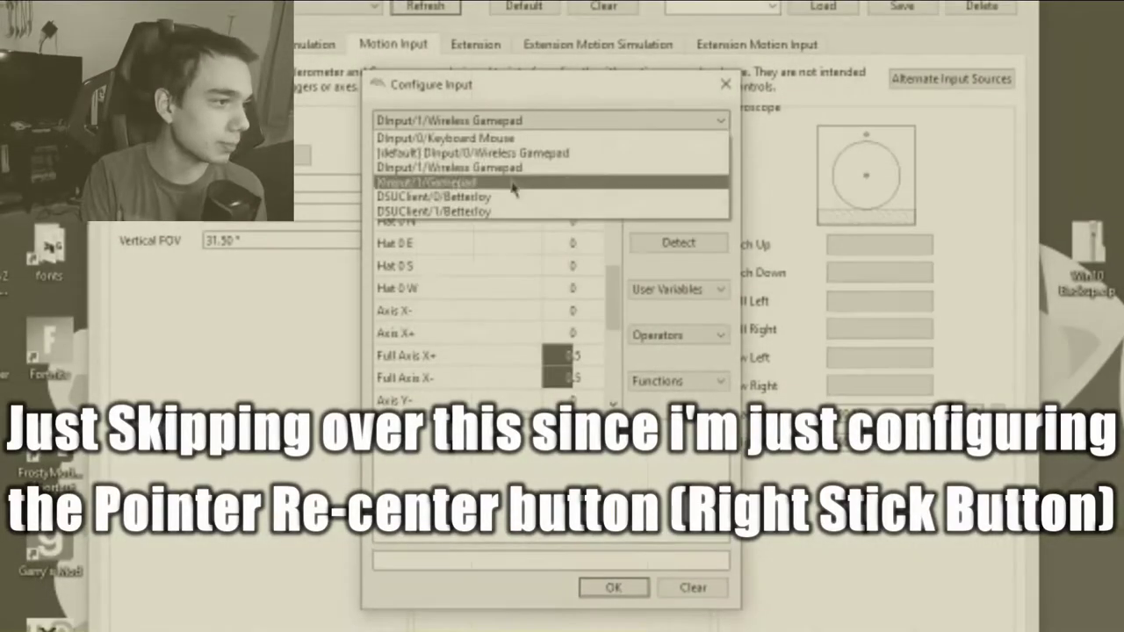
pyautogui.click(431, 179)
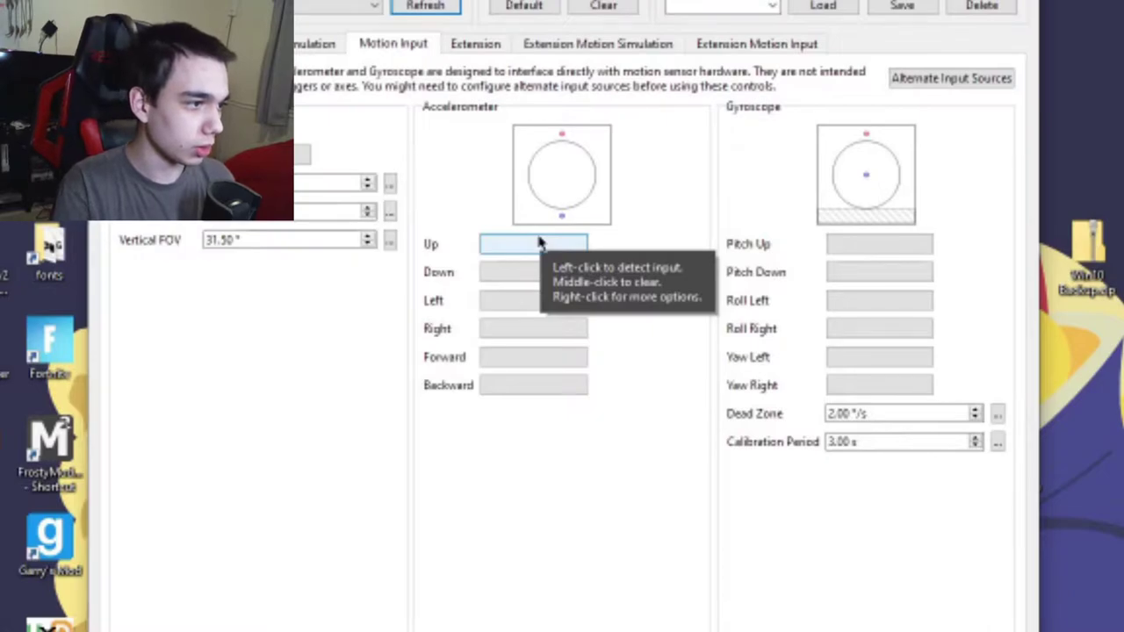
# - Bind the accelerometer's Up direction to Accel Up of the DSUClient/1/BetterJoy device
pyautogui.rightClick(533, 252)
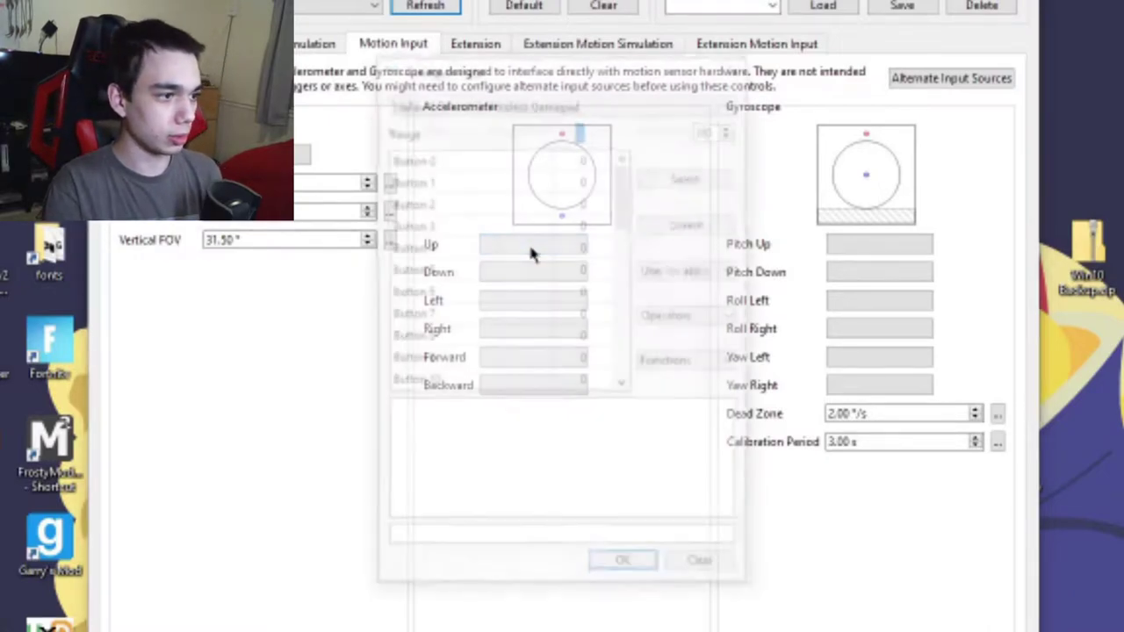
pyautogui.click(645, 100)
pyautogui.click(508, 191)
pyautogui.scroll(-9, 610, 322)
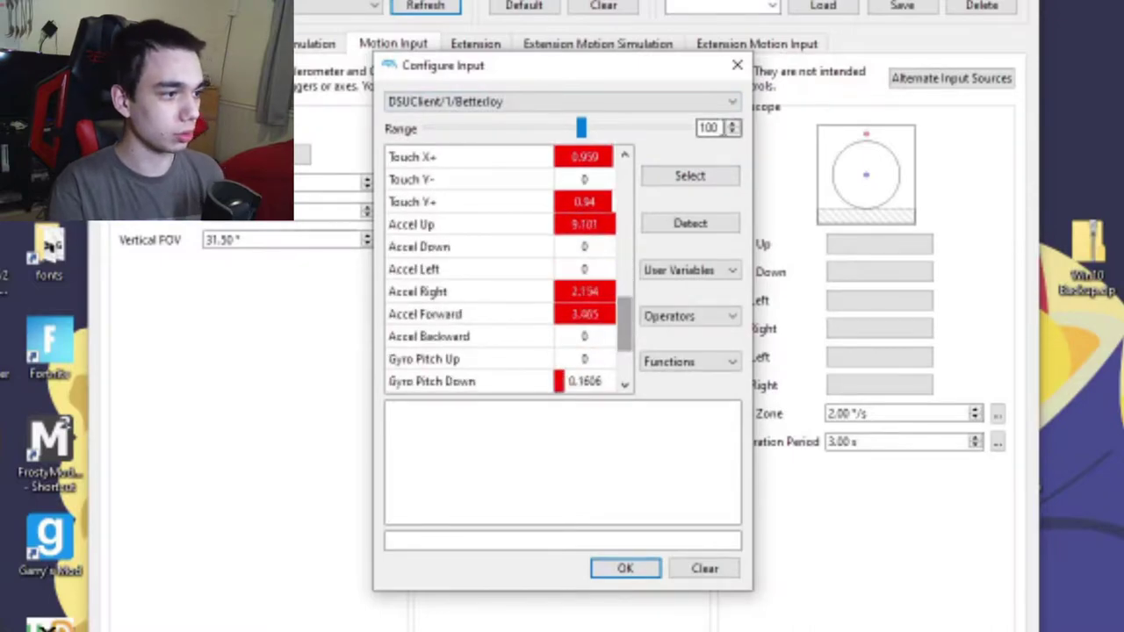
pyautogui.moveTo(649, 69); pyautogui.dragTo(752, 91)
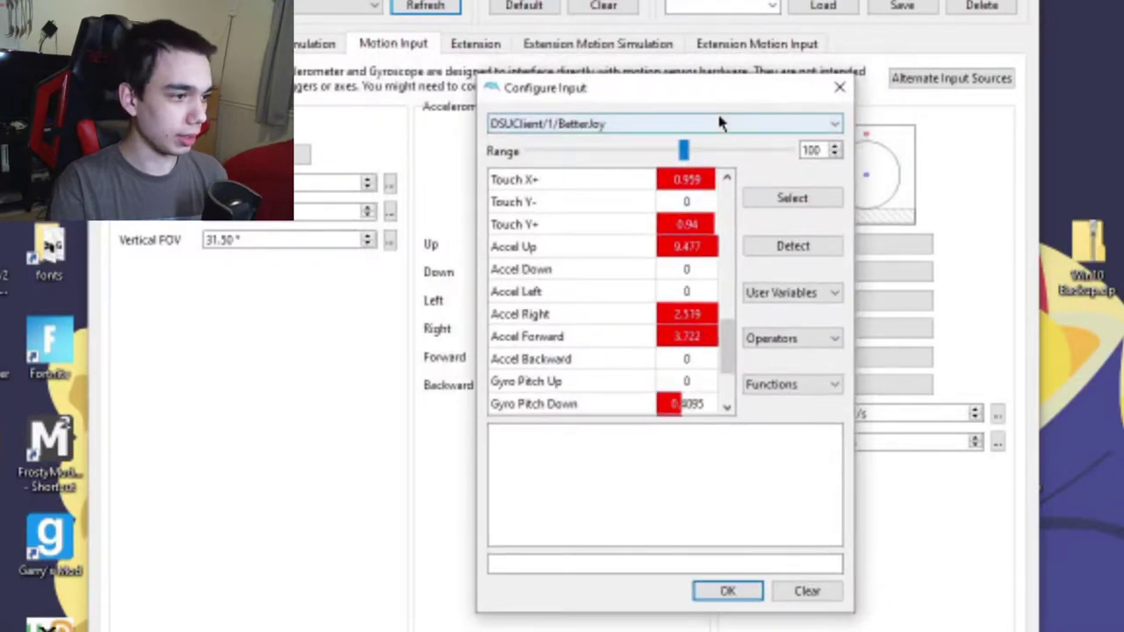
pyautogui.click(601, 250)
pyautogui.click(835, 198)
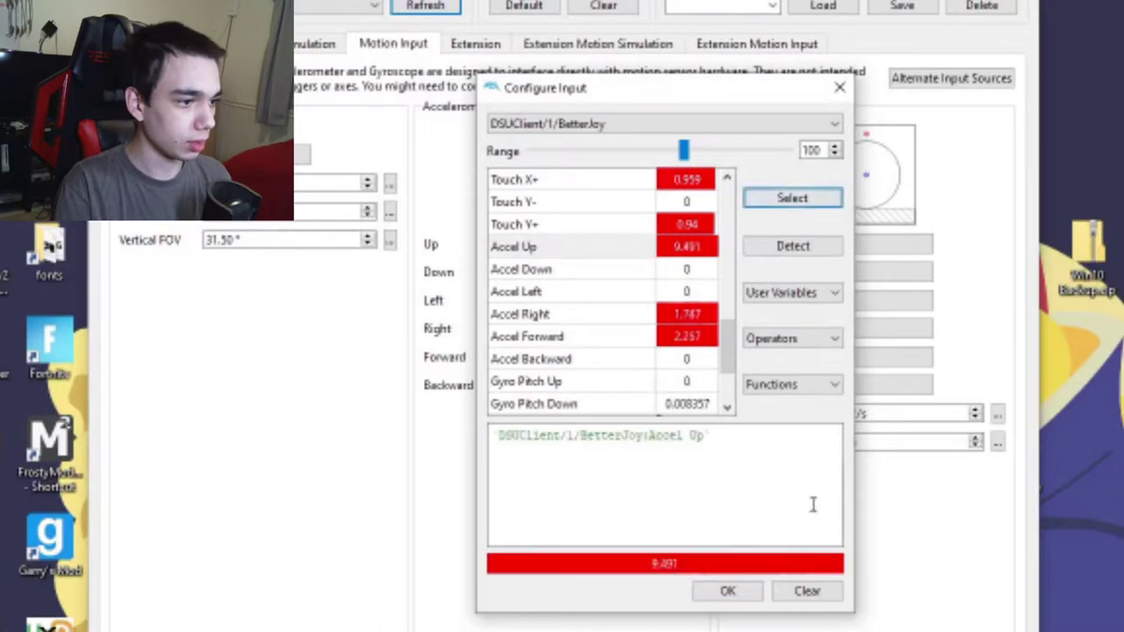
pyautogui.click(738, 591)
# - Bind the accelerometer's Down direction to Accel Down of the DSUClient/1/BetterJoy device
pyautogui.rightClick(554, 277)
pyautogui.click(562, 101)
pyautogui.click(526, 190)
pyautogui.moveTo(624, 189); pyautogui.dragTo(626, 315)
pyautogui.click(597, 269)
pyautogui.click(687, 178)
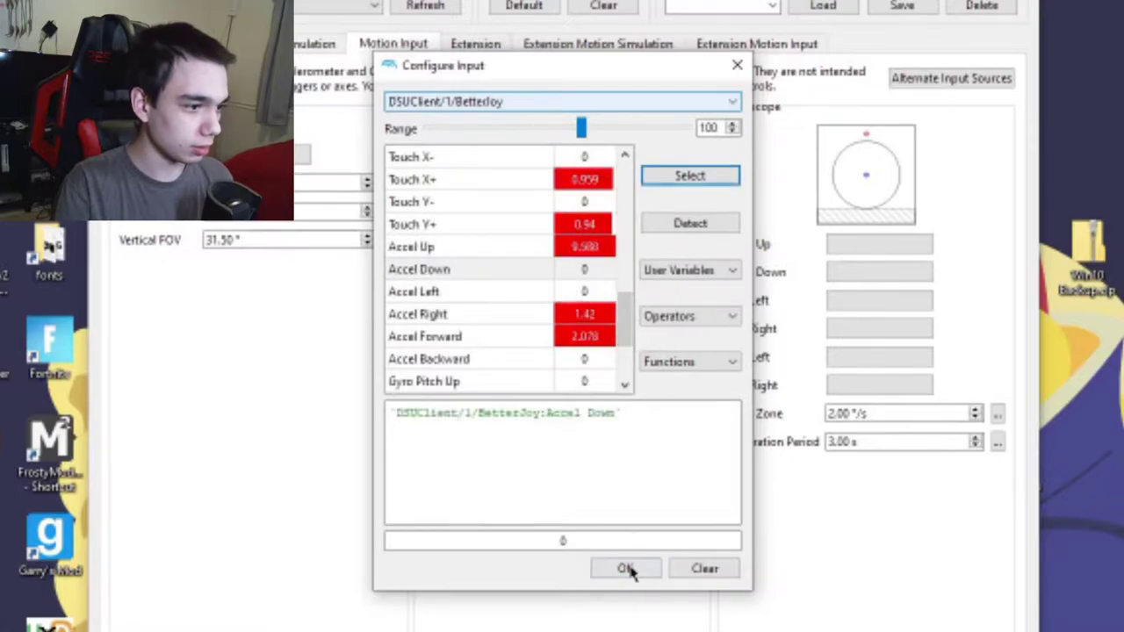
pyautogui.click(624, 568)
# - Bind the accelerometer's Left direction to Accel Left of the DSUClient/1/BetterJoy device
pyautogui.rightClick(562, 303)
pyautogui.click(612, 102)
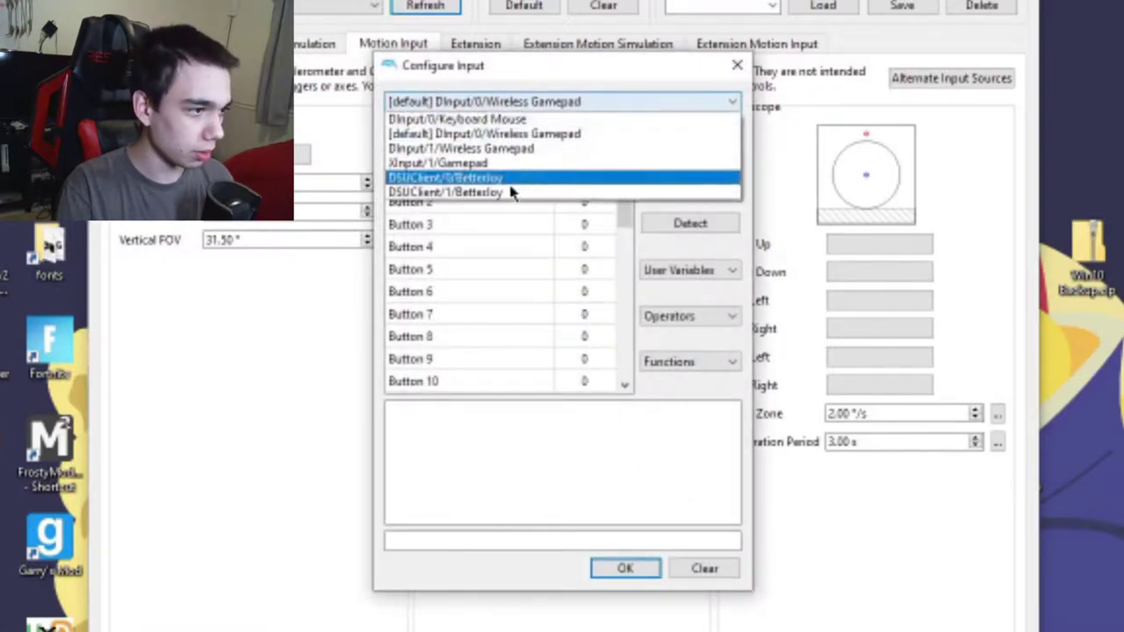
pyautogui.click(515, 180)
pyautogui.moveTo(623, 186); pyautogui.dragTo(618, 305)
pyautogui.click(494, 341)
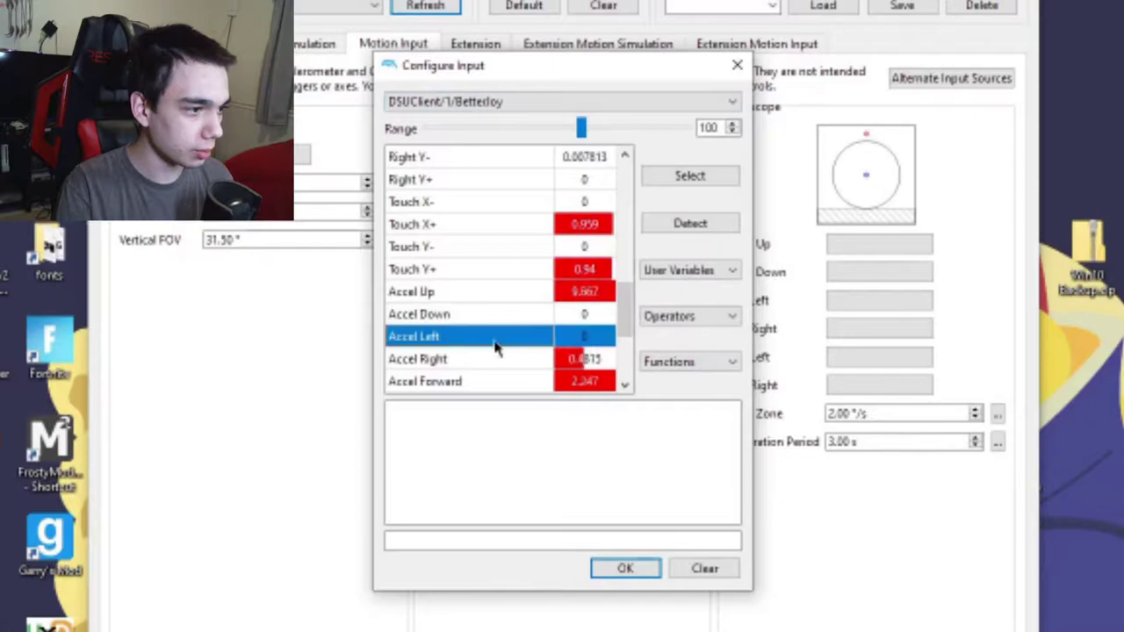
pyautogui.click(686, 179)
pyautogui.click(624, 569)
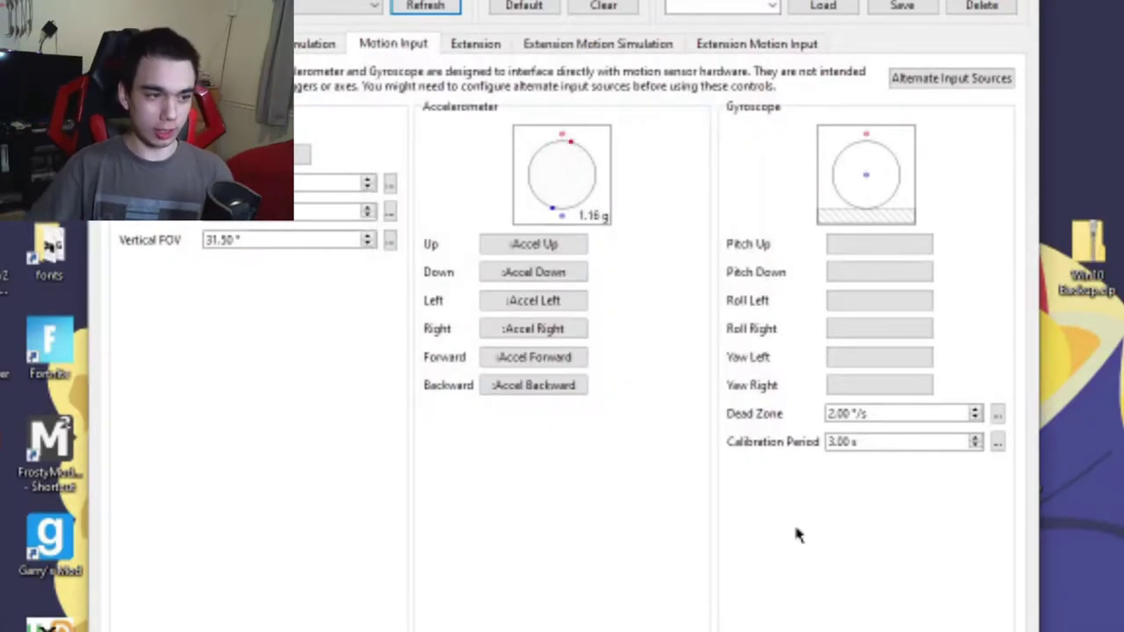
# - Bind the gyroscope's Pitch Up to Gyro Pitch Up of the DSUClient/1/BetterJoy device
pyautogui.rightClick(877, 245)
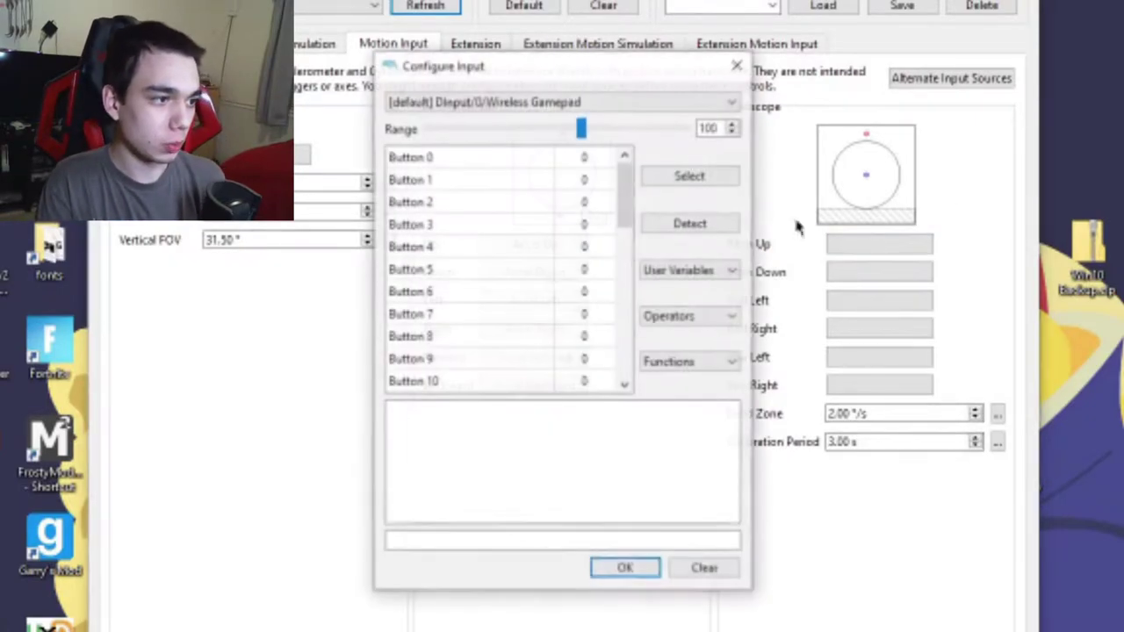
pyautogui.click(617, 104)
pyautogui.click(521, 178)
pyautogui.moveTo(624, 191); pyautogui.dragTo(622, 344)
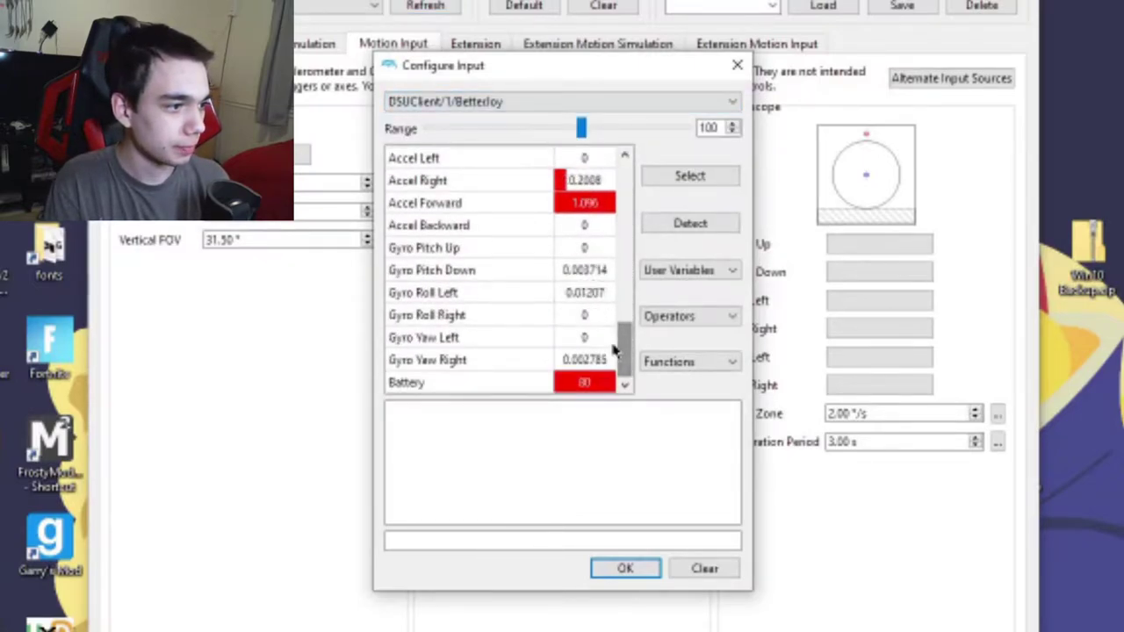
pyautogui.click(507, 253)
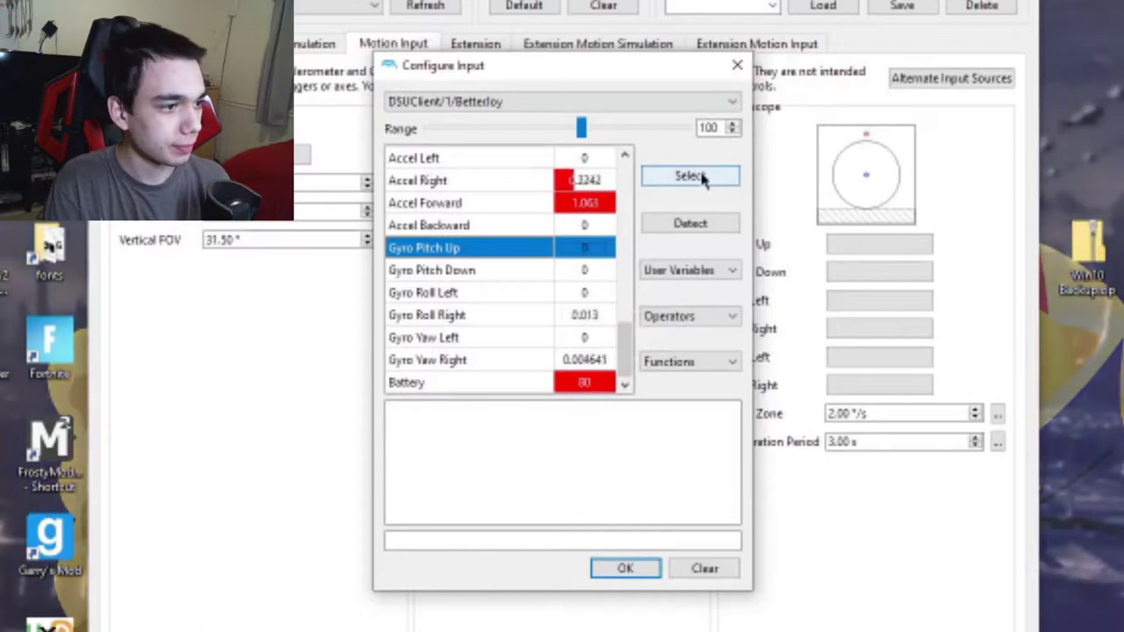
pyautogui.moveTo(665, 67); pyautogui.dragTo(581, 73)
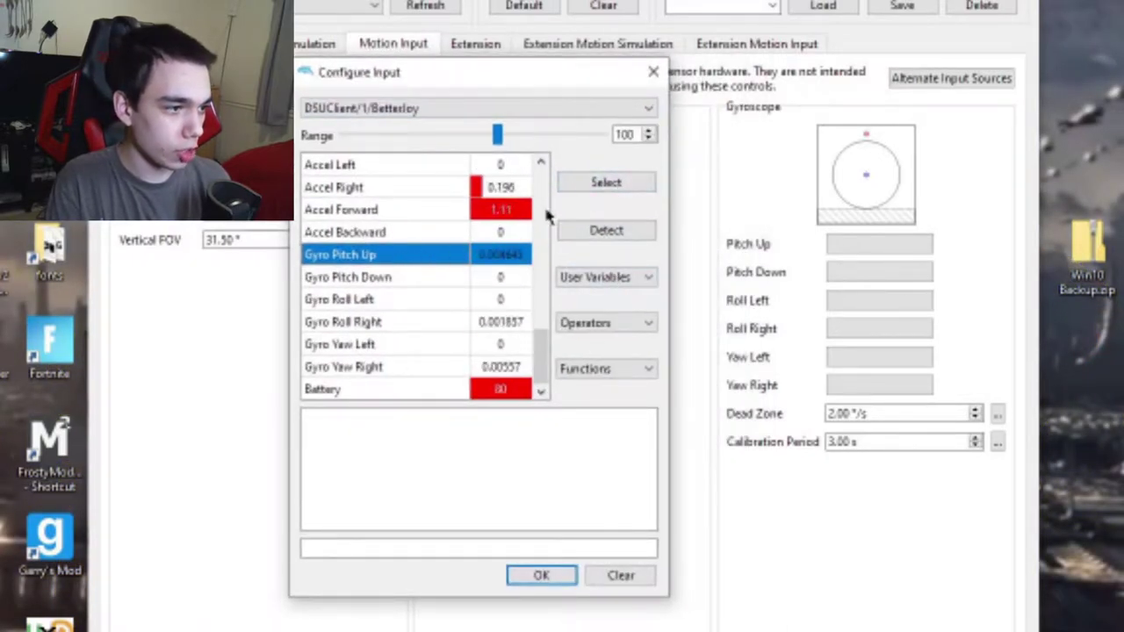
pyautogui.click(606, 182)
pyautogui.click(569, 575)
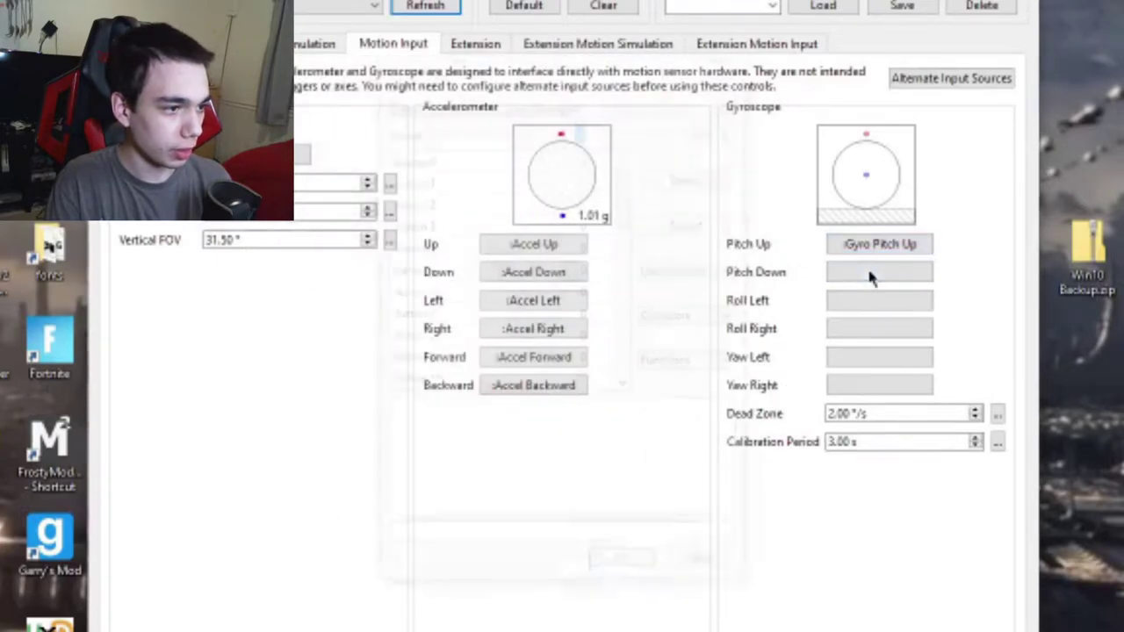
# - Bind the gyroscope's Pitch Down to Gyro Pitch Down of the DSUClient/1/BetterJoy device
pyautogui.click(876, 272)
pyautogui.click(678, 105)
pyautogui.click(576, 193)
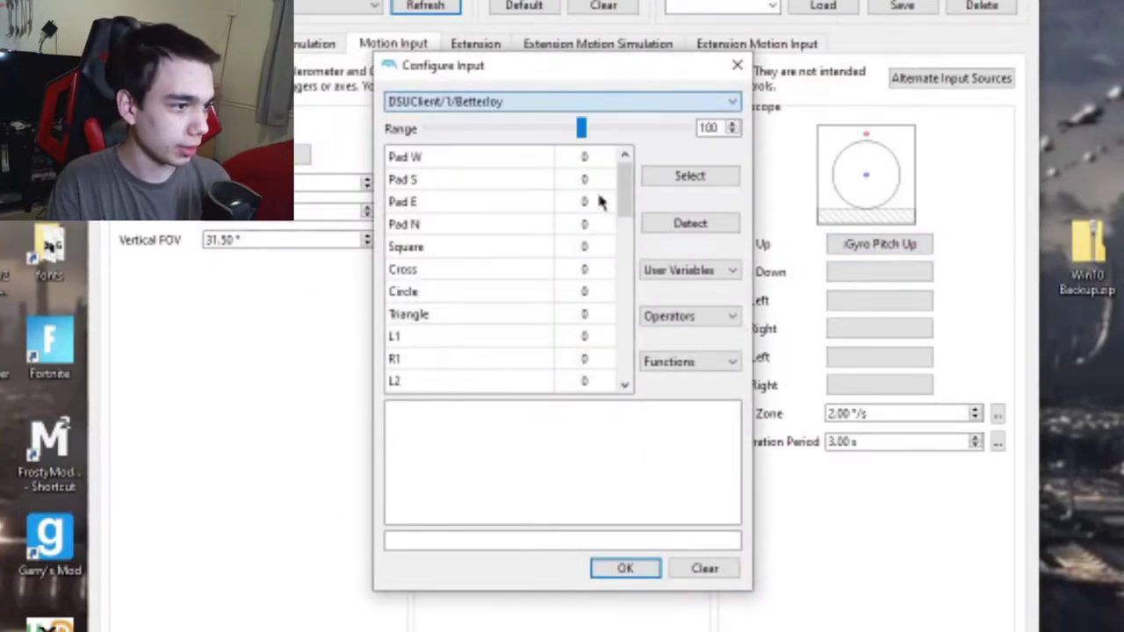
pyautogui.scroll(-8, 584, 263)
pyautogui.scroll(-2, 527, 307)
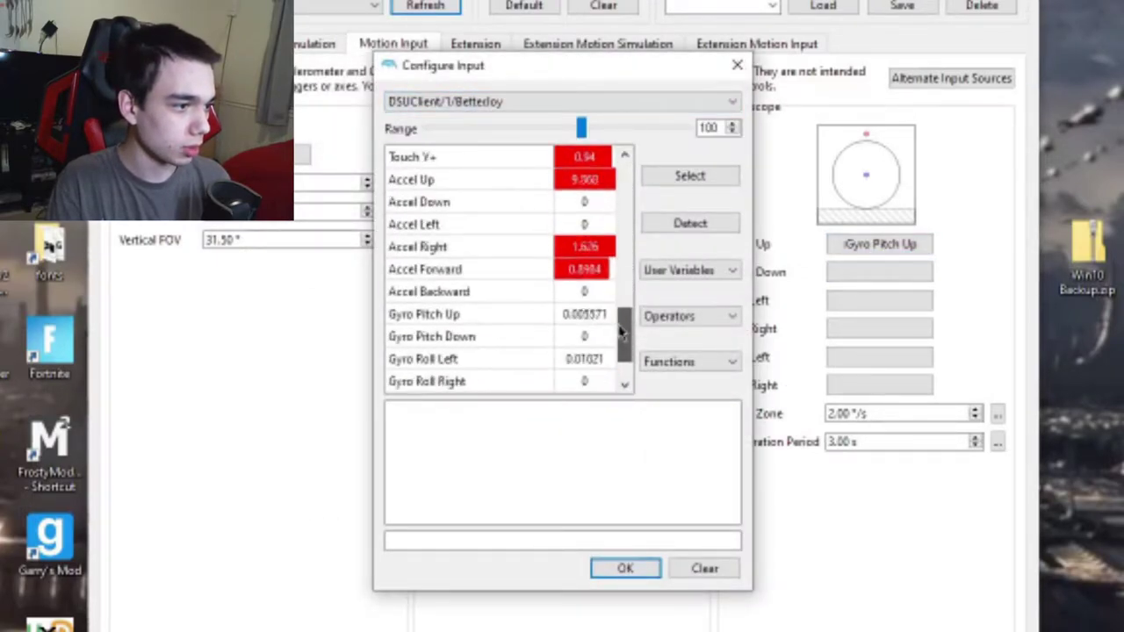
pyautogui.click(514, 316)
pyautogui.click(689, 176)
pyautogui.click(624, 568)
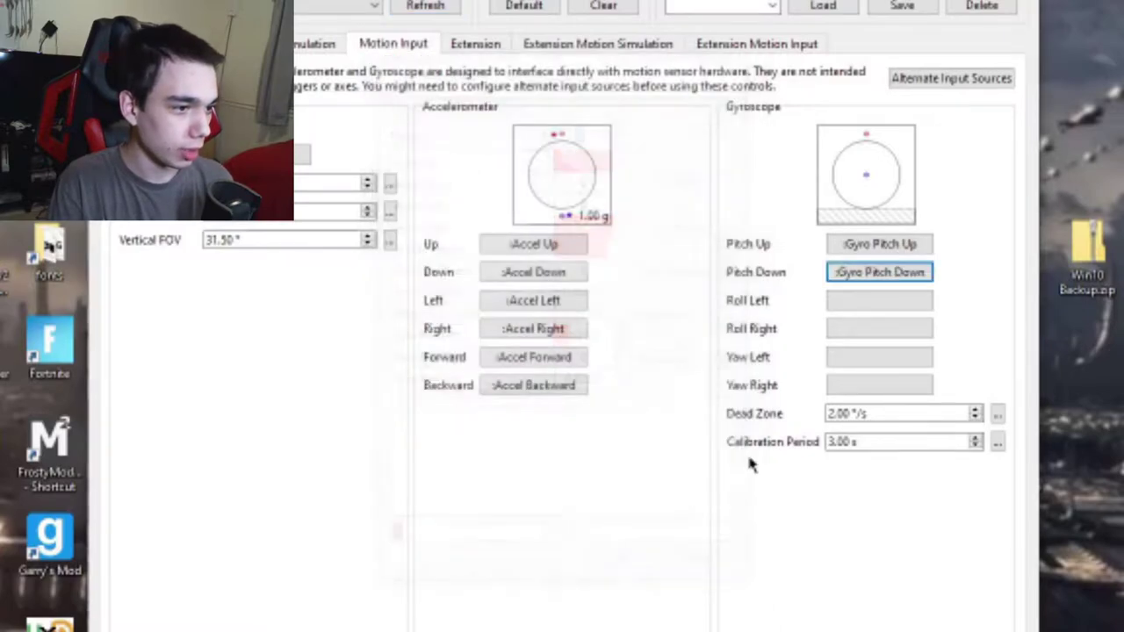
# - Bind the gyroscope's Roll Left to the controller's Gyro Roll Left input
pyautogui.click(878, 301)
pyautogui.click(663, 103)
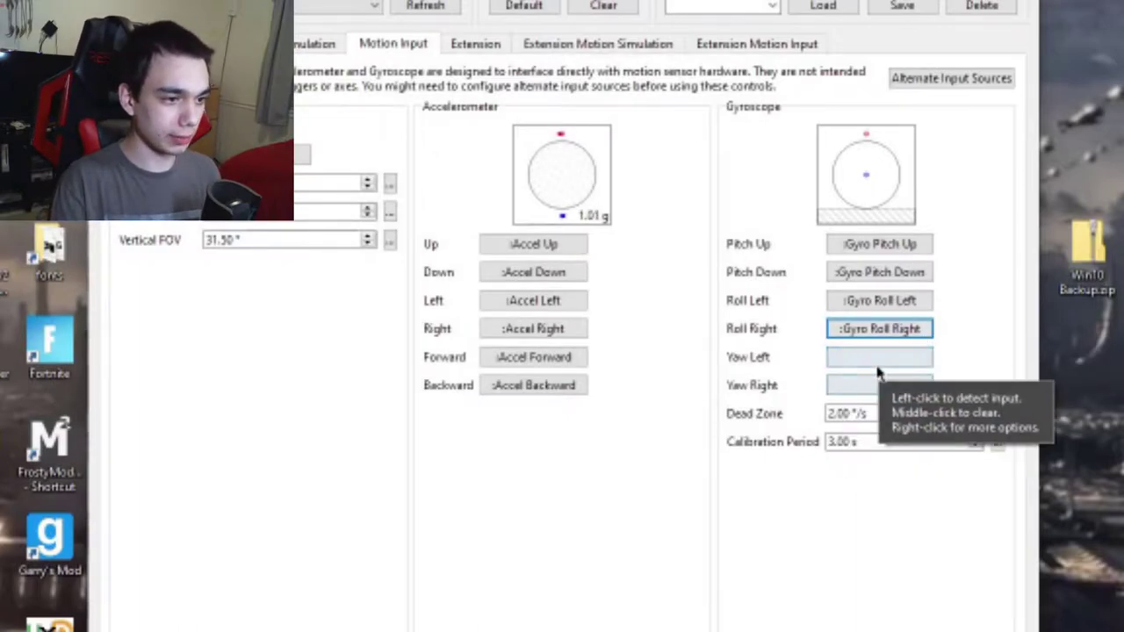
# - Bind the gyroscope's Yaw Left to Gyro Yaw Left of the DSUClient/1/BetterJoy device
pyautogui.click(889, 352)
pyautogui.click(579, 102)
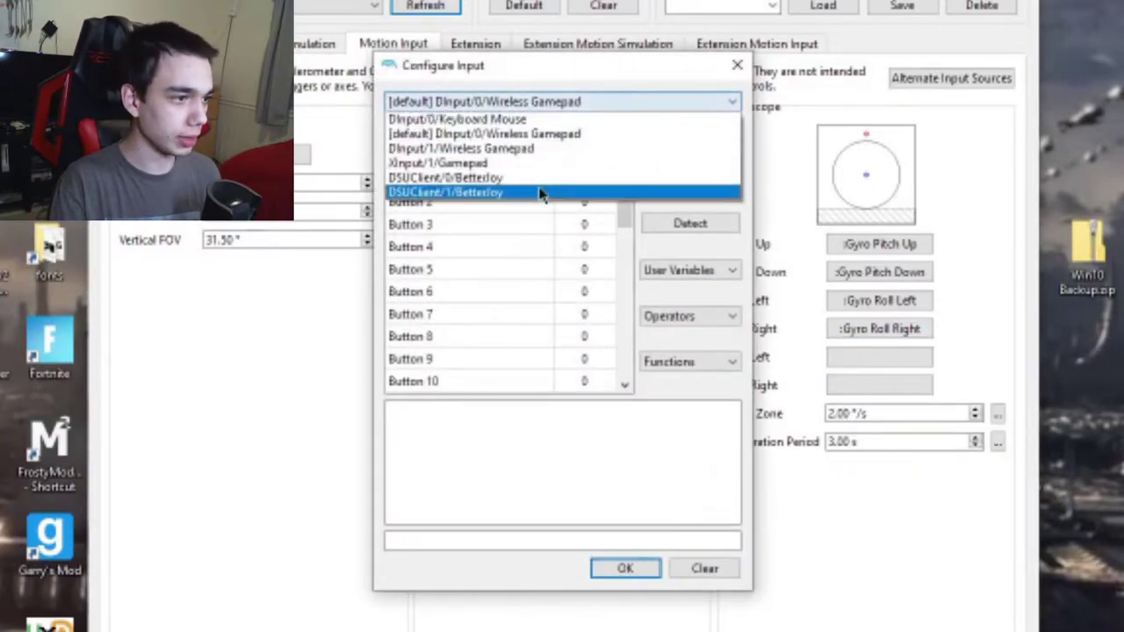
pyautogui.click(545, 188)
pyautogui.moveTo(622, 207); pyautogui.dragTo(631, 347)
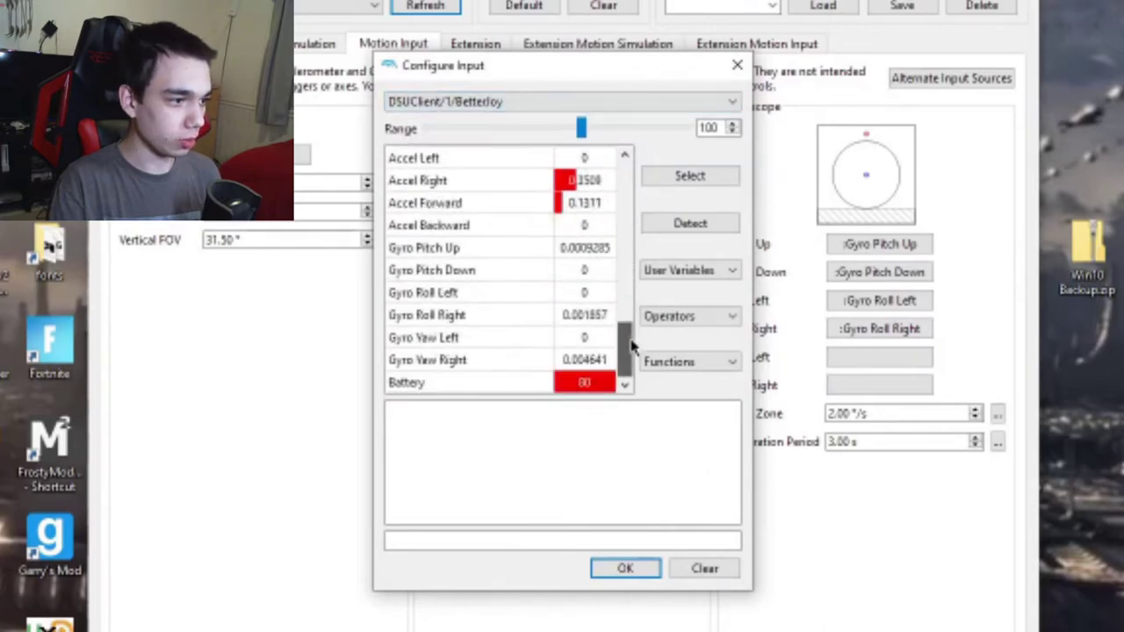
pyautogui.click(579, 338)
pyautogui.click(735, 178)
pyautogui.click(626, 568)
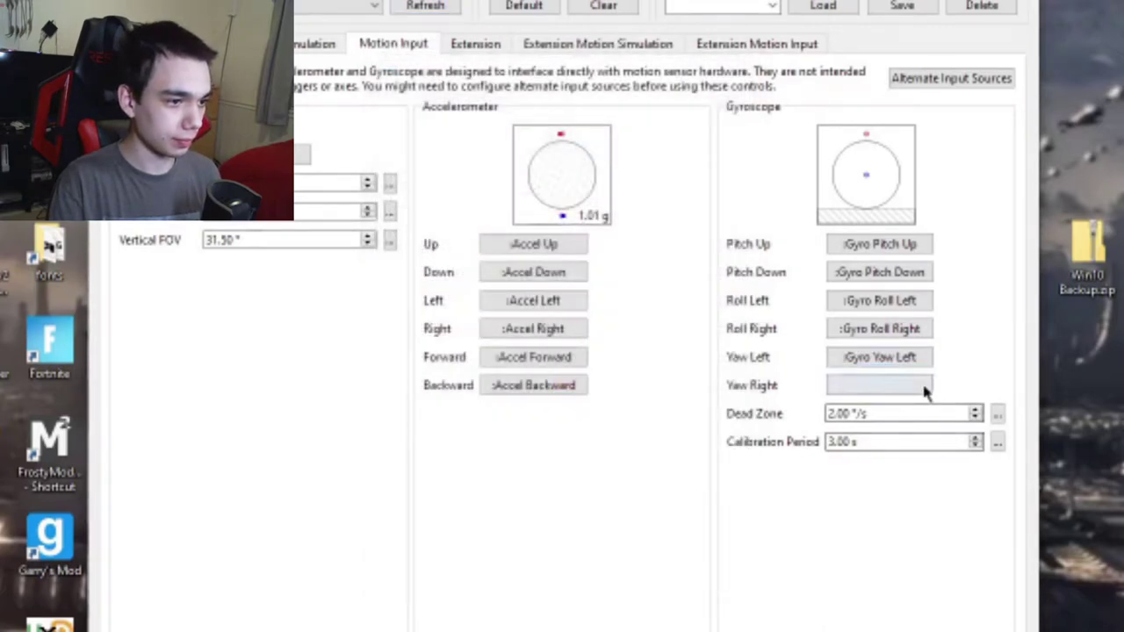
# - Bind the gyroscope's Yaw Right to Gyro Yaw Right of the DSUClient/1/BetterJoy device
pyautogui.click(924, 387)
pyautogui.click(633, 100)
pyautogui.click(509, 145)
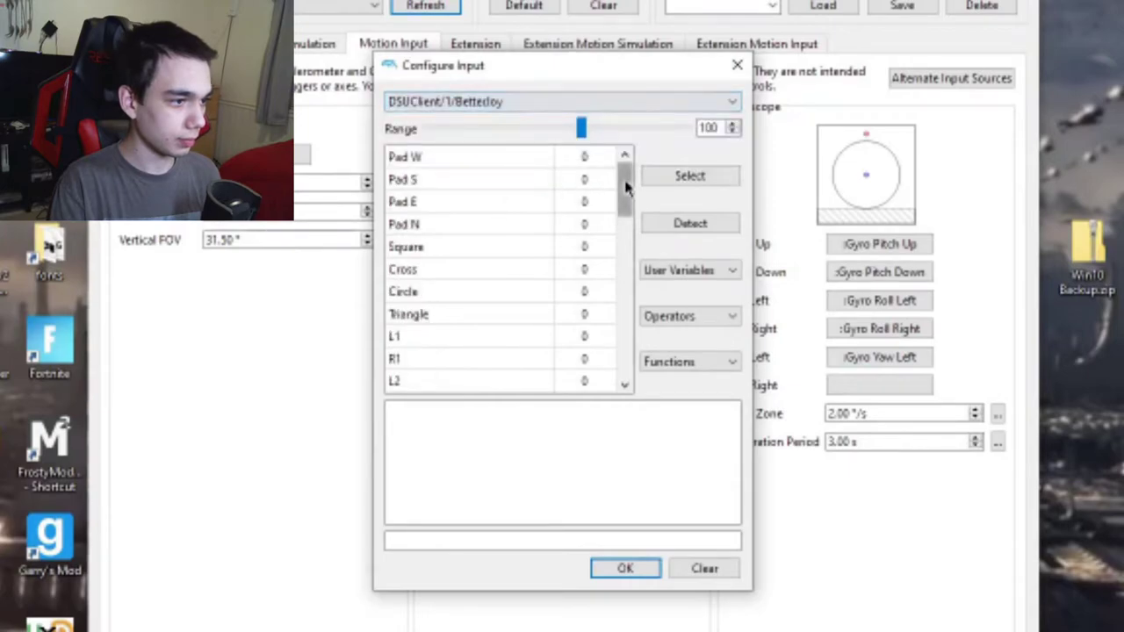
pyautogui.moveTo(627, 186); pyautogui.dragTo(625, 351)
pyautogui.click(580, 360)
pyautogui.click(722, 176)
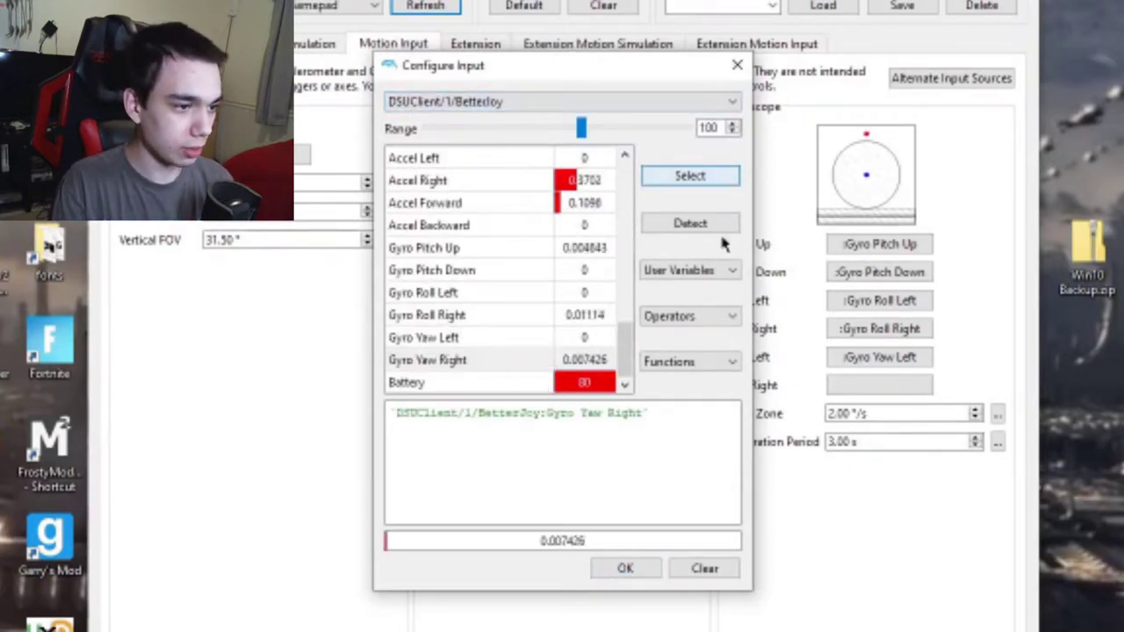
pyautogui.click(625, 568)
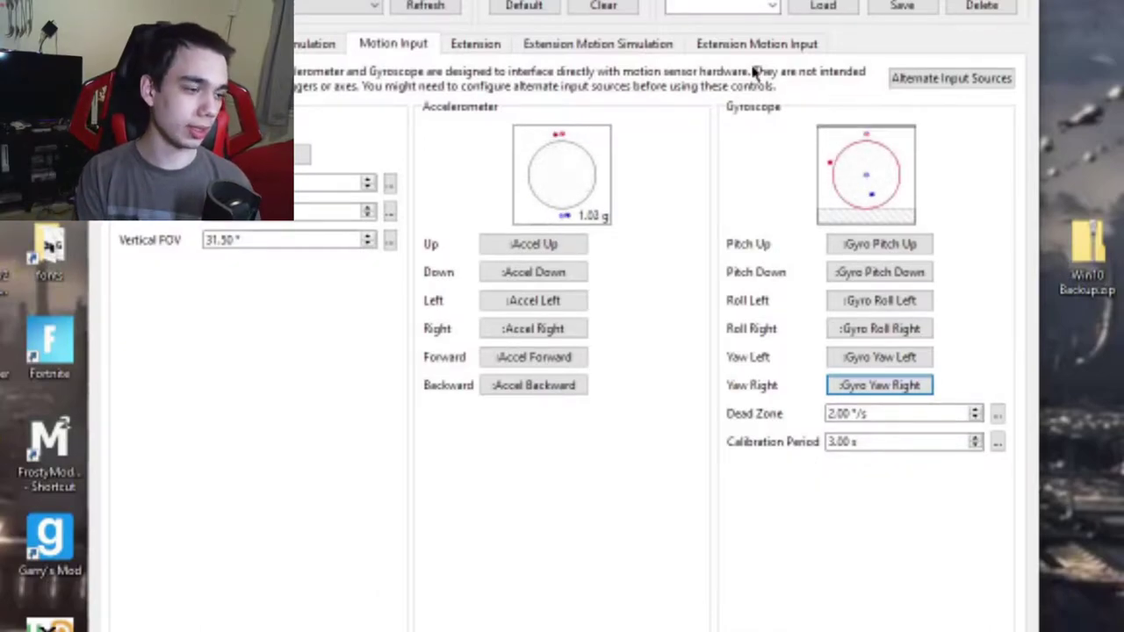
# - In the extension's motion input settings, bind Up to Accel Up of the DSUClient/0/BetterJoy device
pyautogui.click(740, 44)
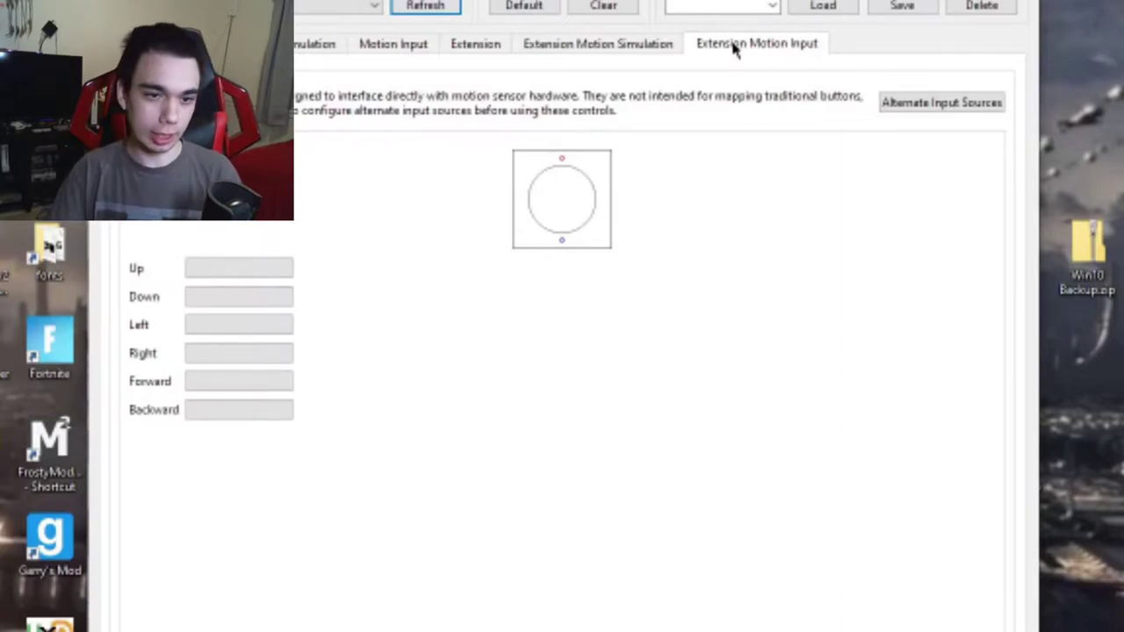
pyautogui.rightClick(237, 276)
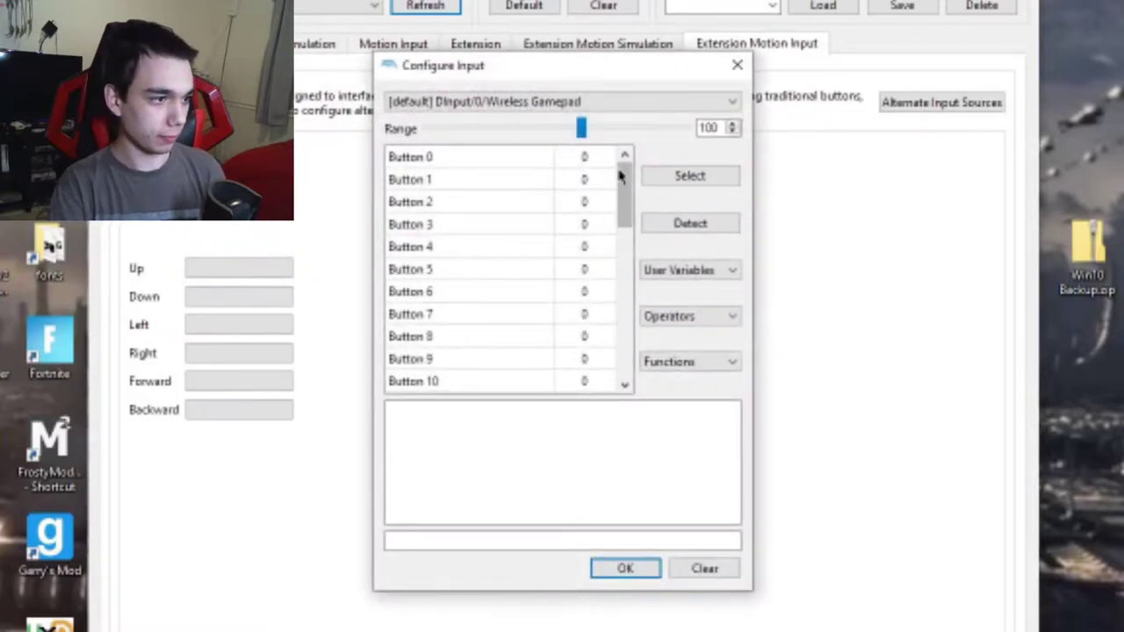
pyautogui.click(615, 102)
pyautogui.click(451, 178)
pyautogui.moveTo(624, 175); pyautogui.dragTo(632, 318)
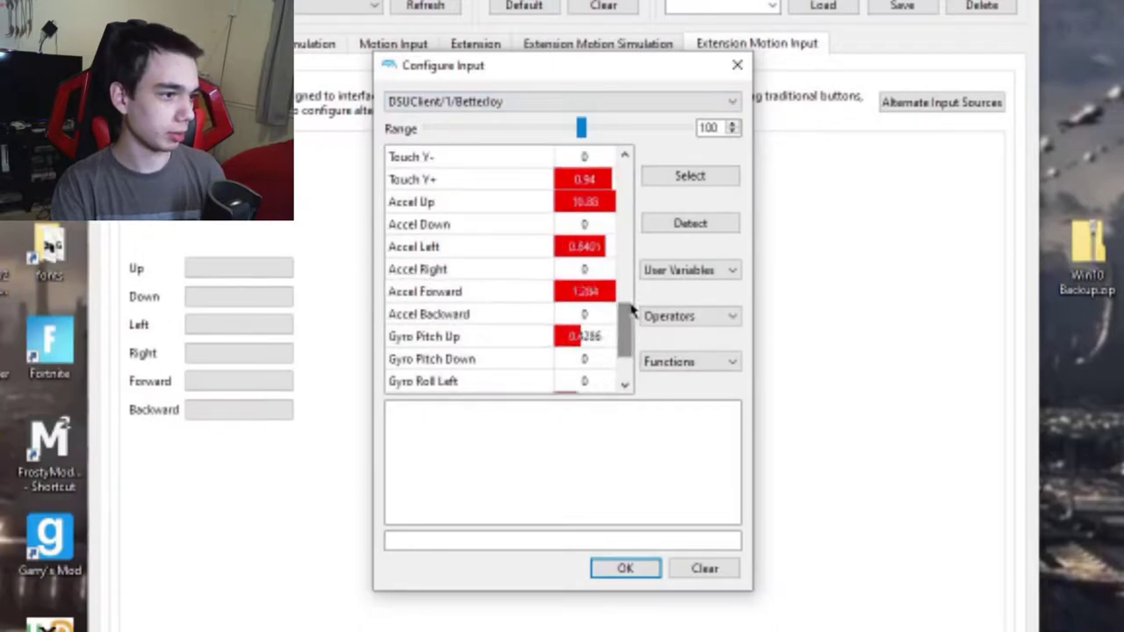
pyautogui.scroll(1, 563, 105)
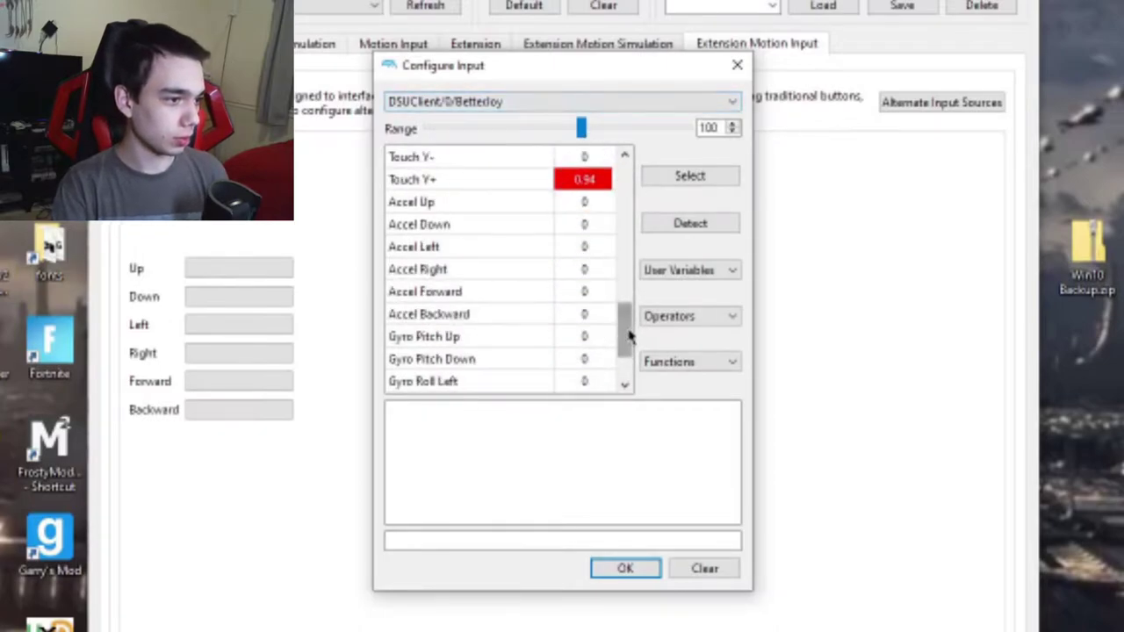
pyautogui.moveTo(624, 327); pyautogui.dragTo(623, 349)
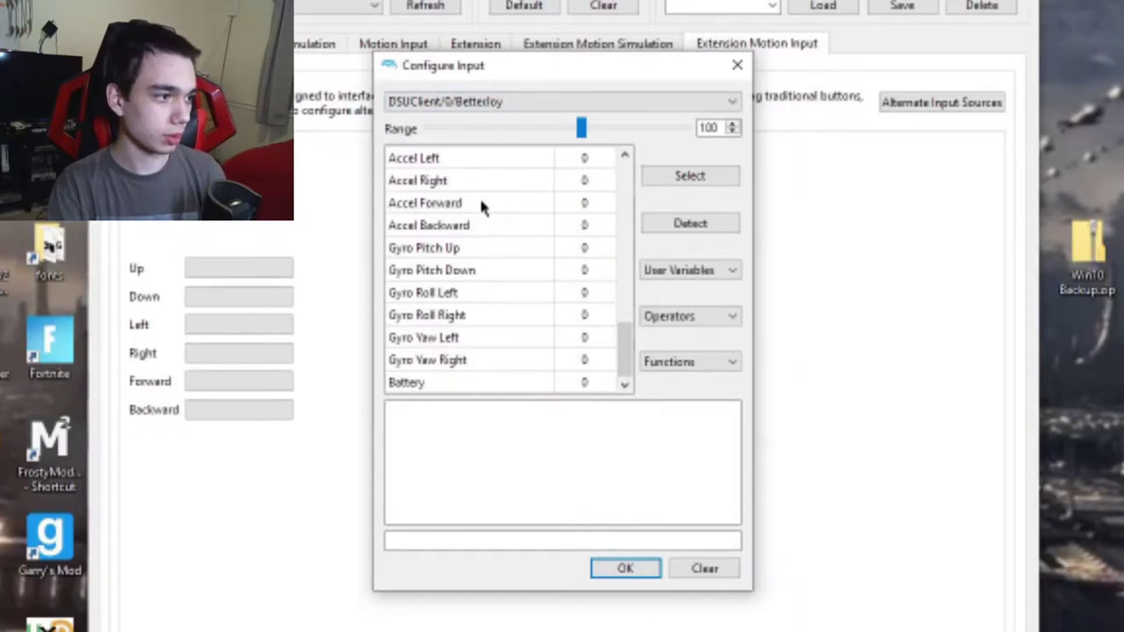
pyautogui.scroll(2, 492, 193)
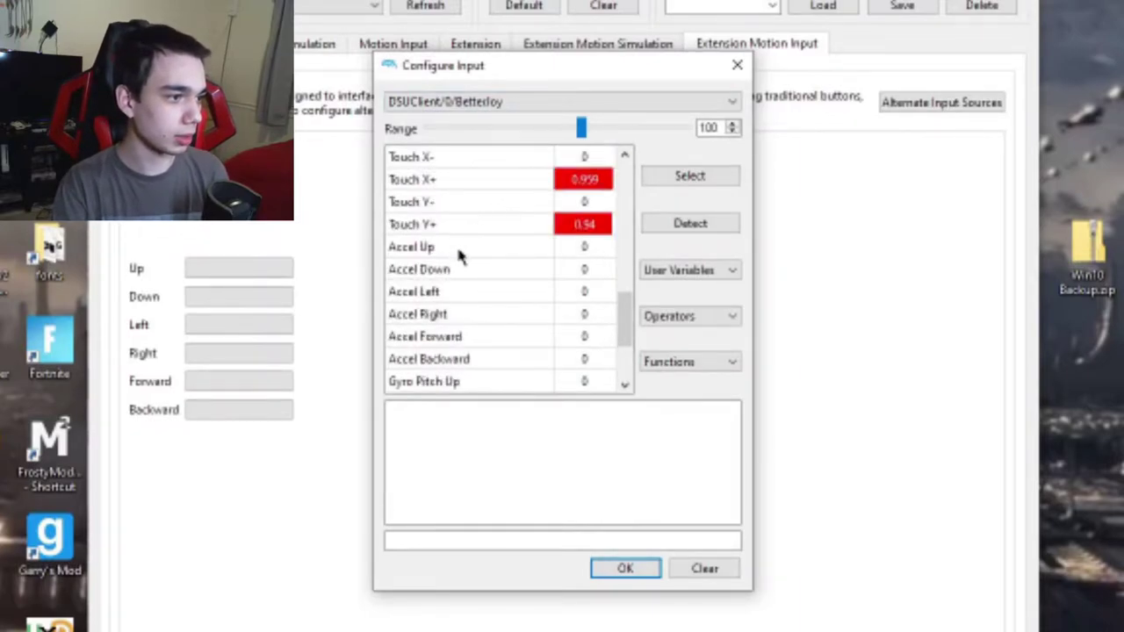
pyautogui.click(441, 247)
pyautogui.click(691, 176)
pyautogui.click(626, 568)
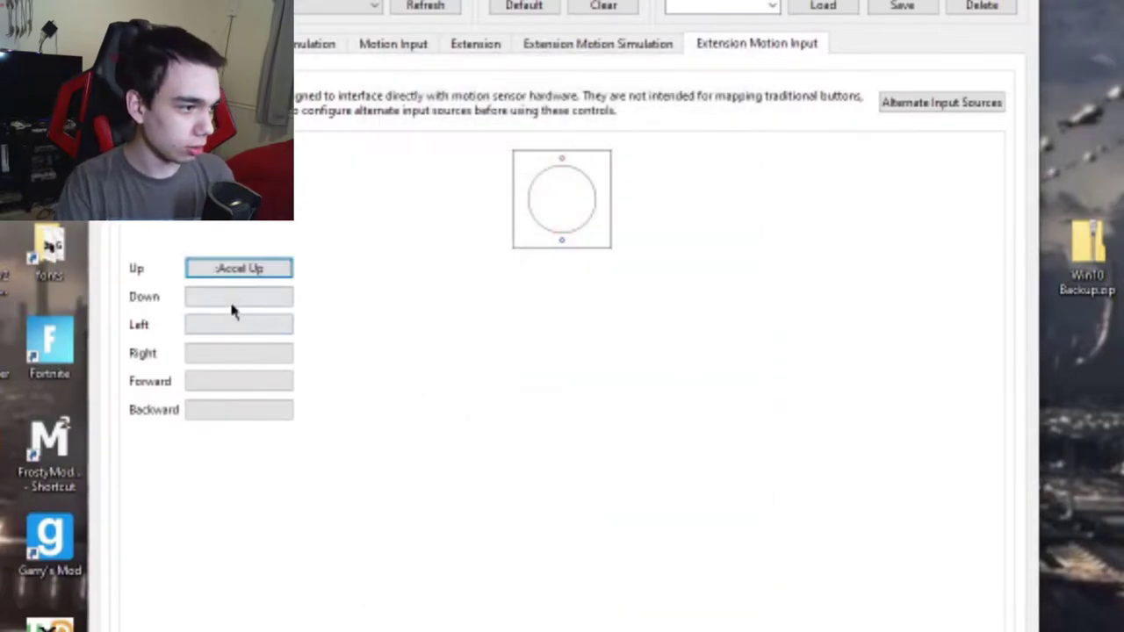
# - Bind the extension accelerometer's Down to Accel Down of the DSUClient/0/BetterJoy device
pyautogui.rightClick(233, 301)
pyautogui.click(629, 103)
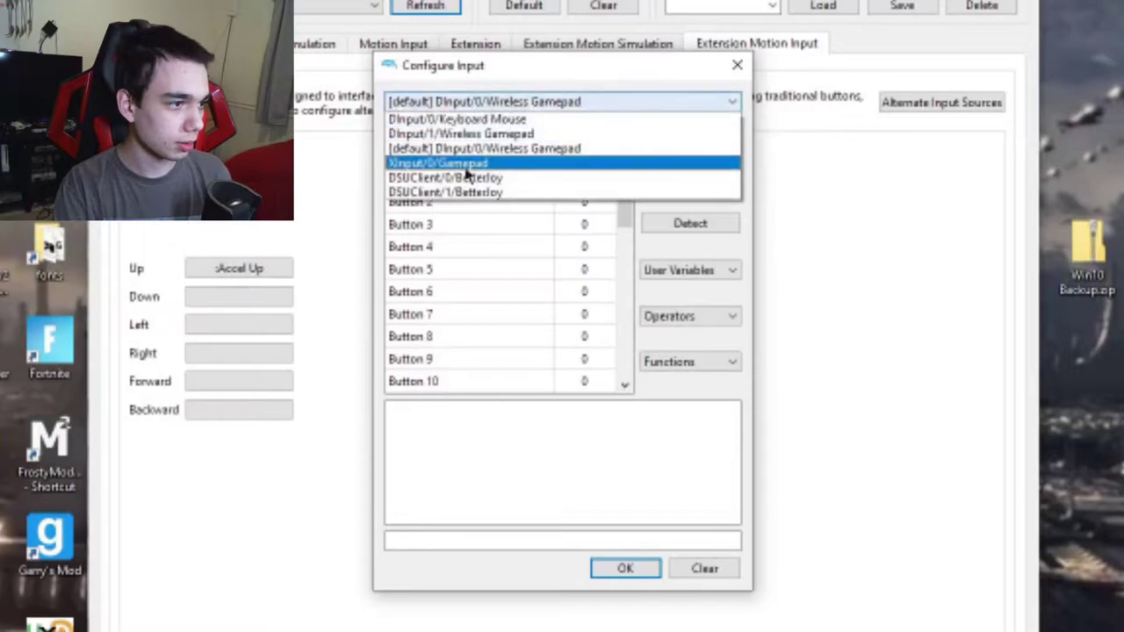
pyautogui.click(578, 171)
pyautogui.moveTo(626, 208); pyautogui.dragTo(637, 347)
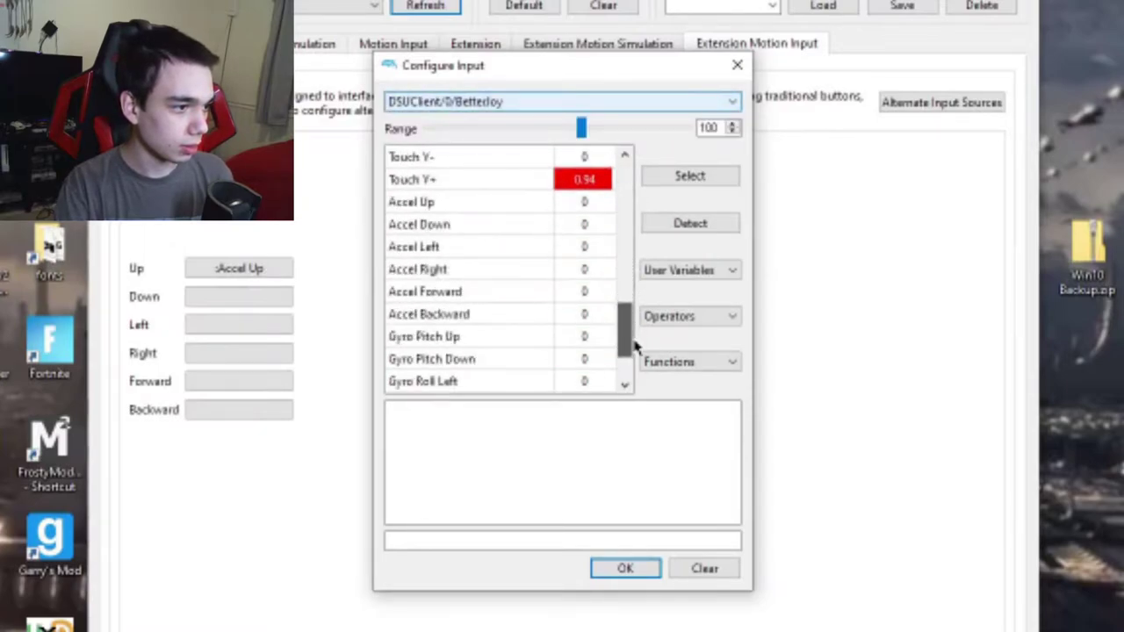
pyautogui.click(448, 224)
pyautogui.click(674, 177)
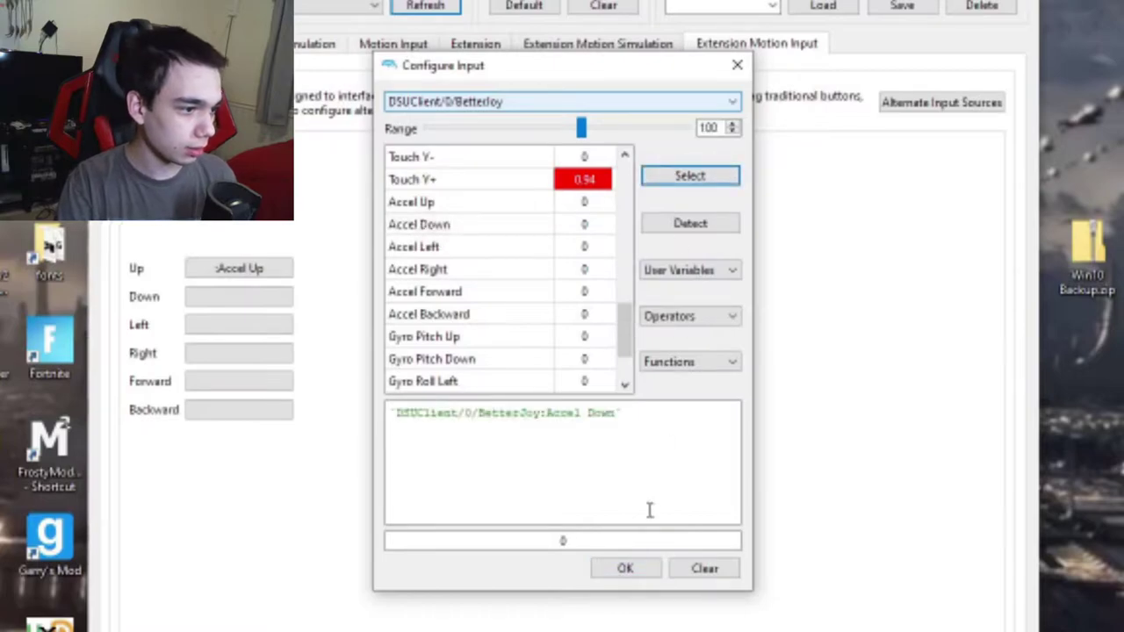
pyautogui.click(624, 568)
# - Open the input configuration for the extension accelerometer's Left and choose the DSUClient/0/BetterJoy device as its source
pyautogui.click(254, 325)
pyautogui.click(678, 113)
pyautogui.click(534, 181)
pyautogui.moveTo(624, 185); pyautogui.dragTo(606, 349)
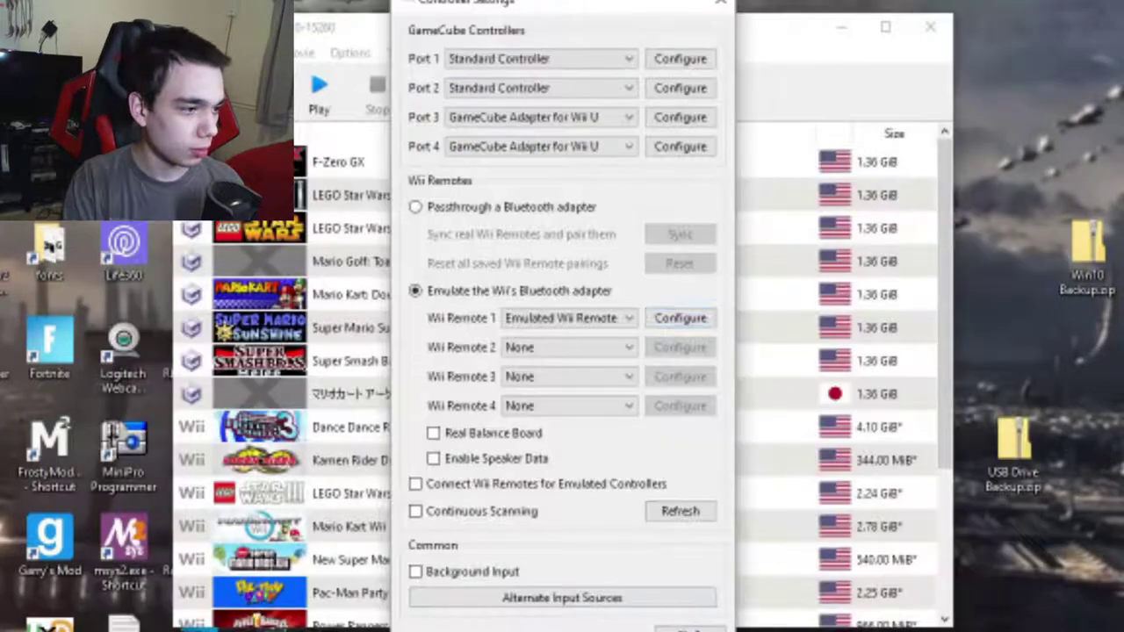
# - Launch Wii Sports from the game list and confirm the displayed Mii to start playing
pyautogui.scroll(-2, 890, 326)
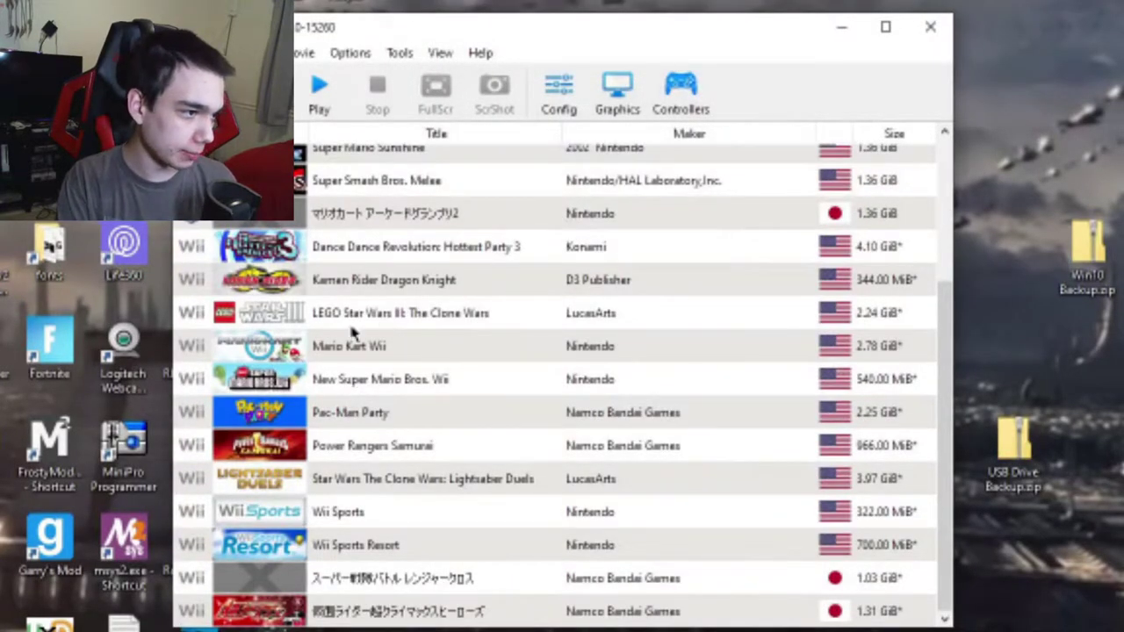
pyautogui.doubleClick(294, 515)
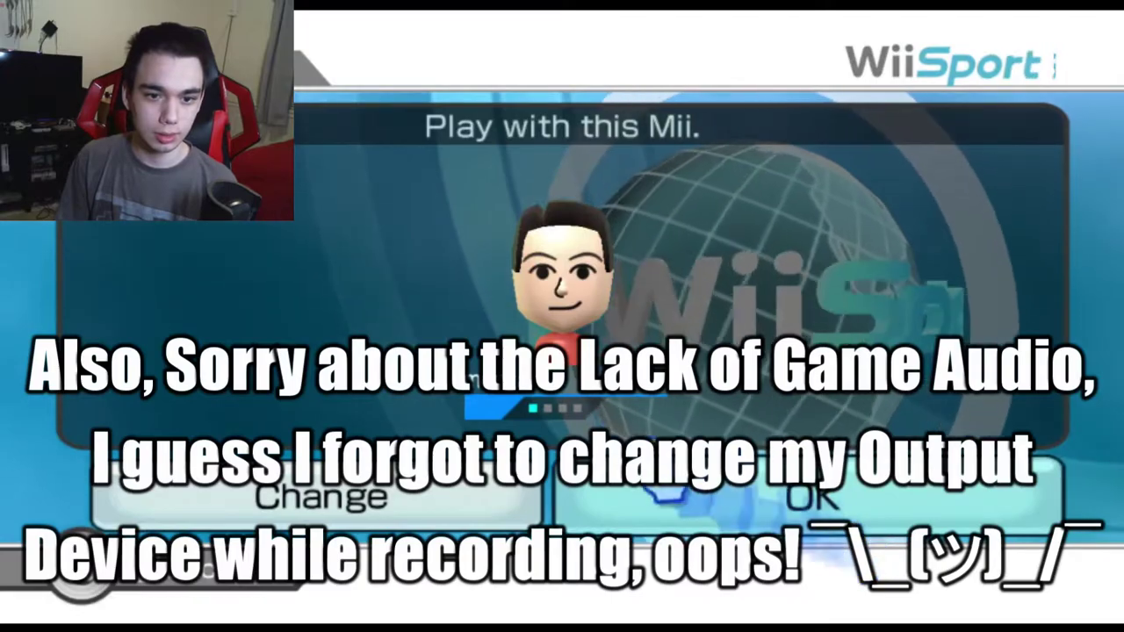
pyautogui.click(713, 439)
pyautogui.click(715, 313)
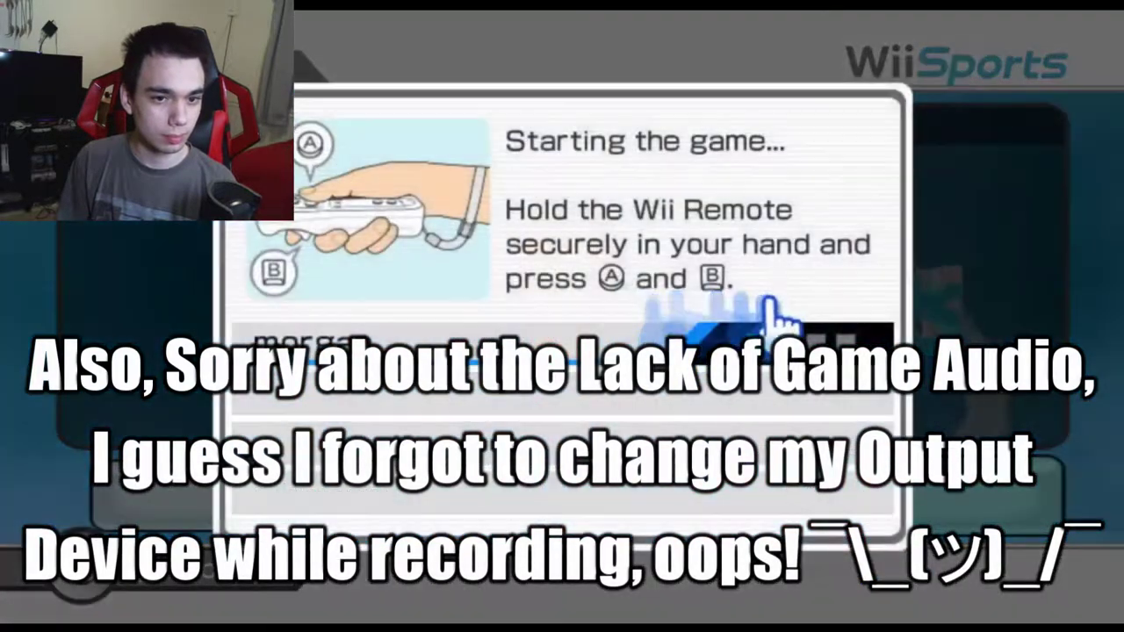